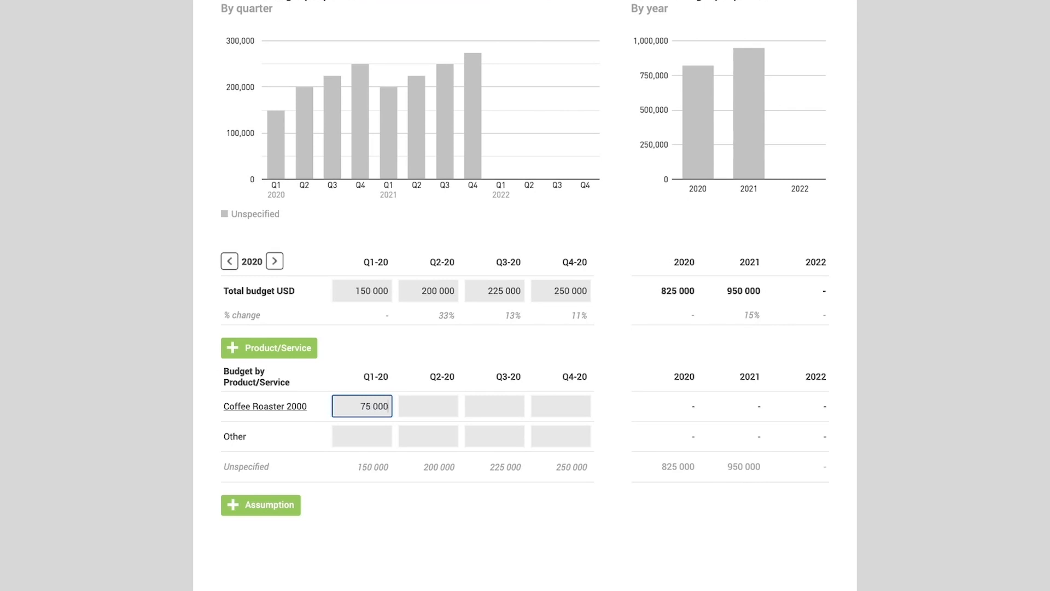
- Enter the Coffee Roaster 2000 budget for Q2, Q3 and Q4 2020 as 70 000, 65 000 and 50 000
text(700000)
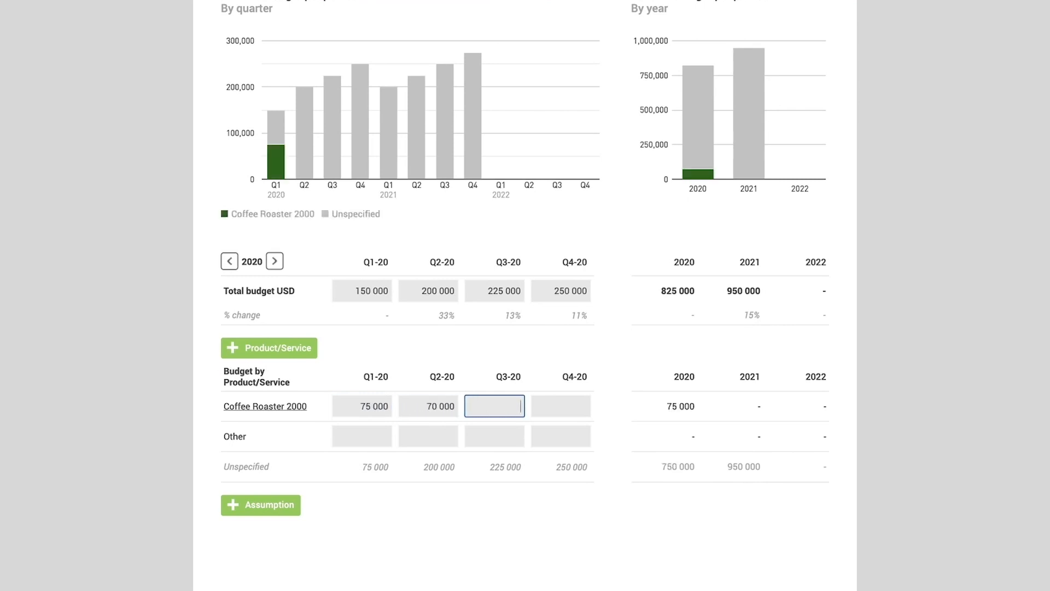
key(Tab)
text(65000)
key(Tab)
text(50000)
key(Tab)
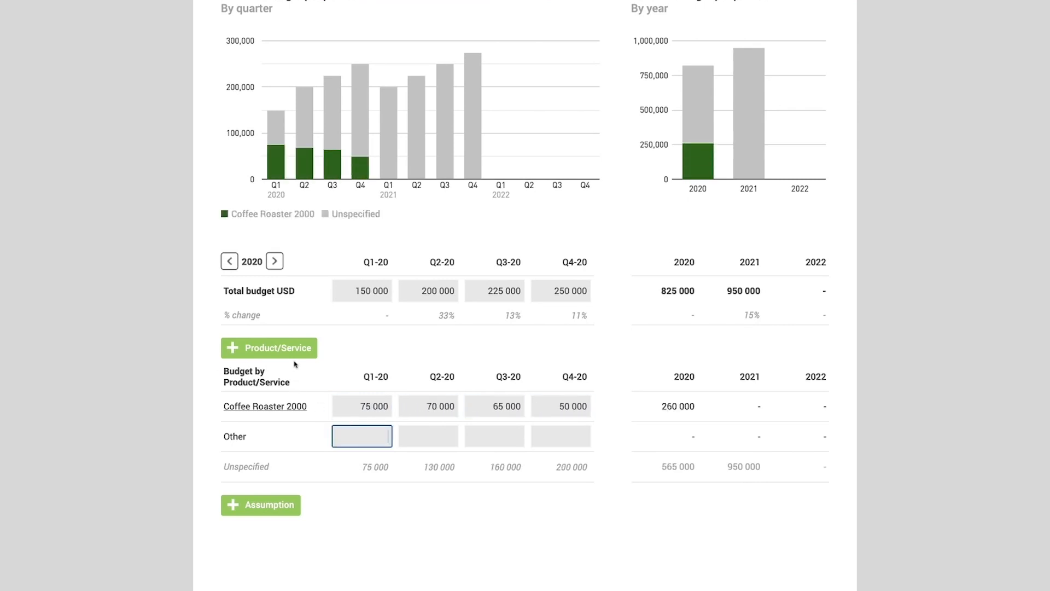
- Add a product named Mini Coffee Roasters, save it and return to the product revenue budget
click(281, 350)
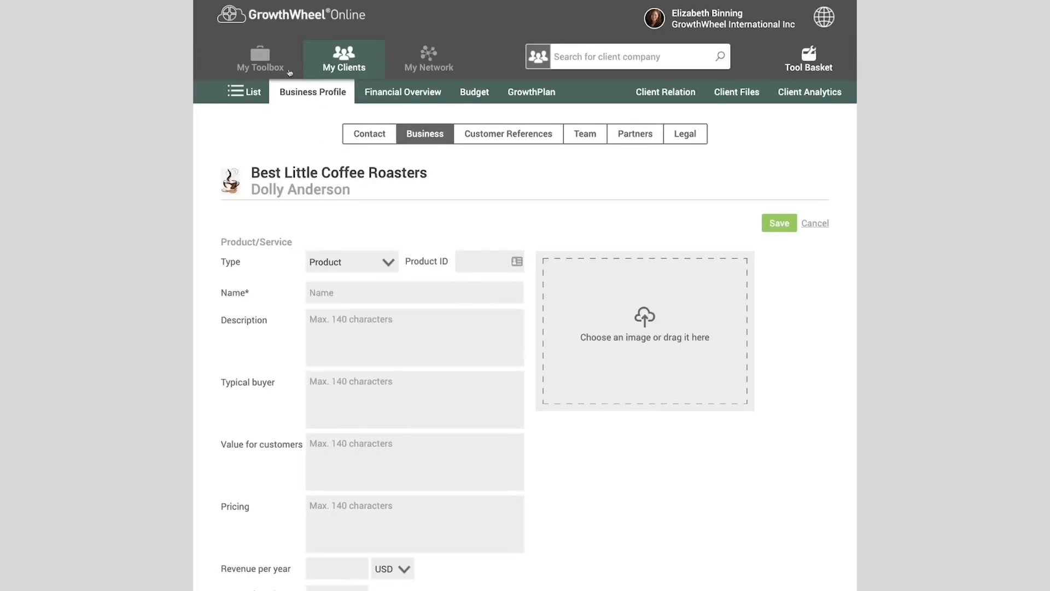
click(337, 291)
text(Mini Coffee Roasters)
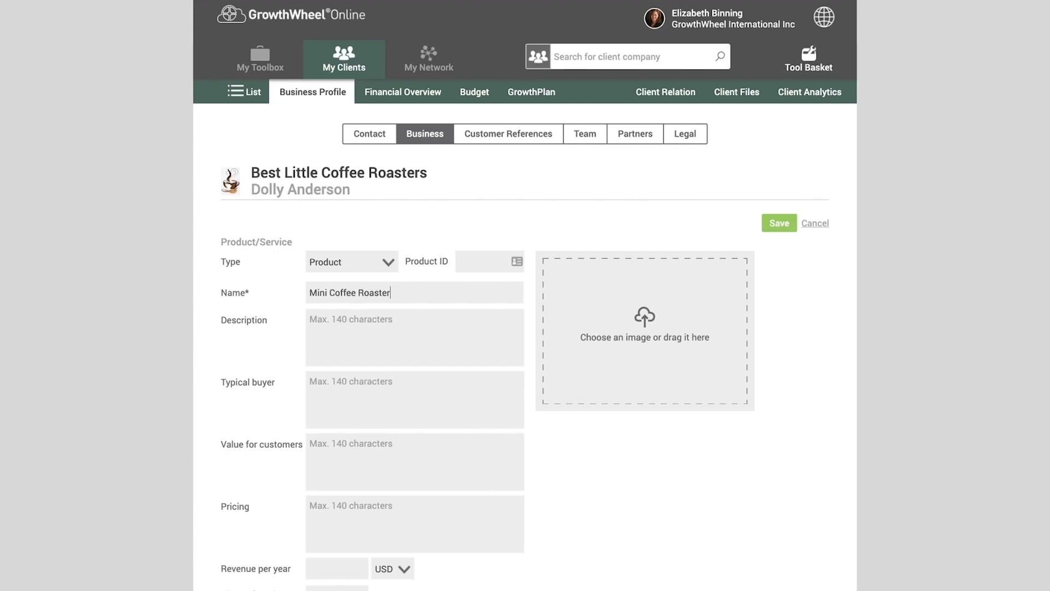
click(777, 224)
click(527, 329)
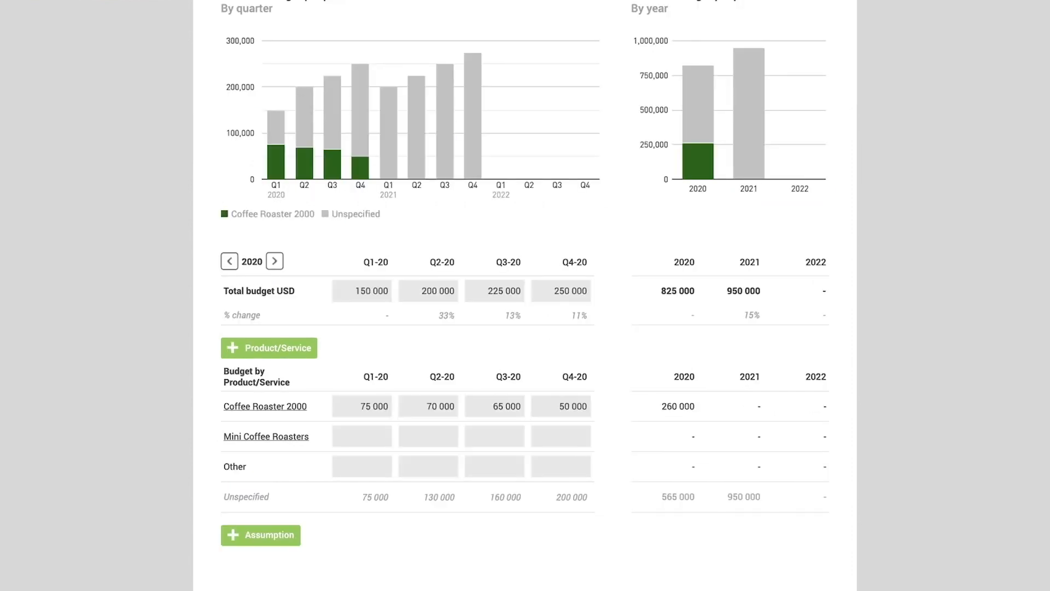
- Enter the four 2020 quarterly budgets for Mini Coffee Roasters as 55 000, 85 000, 95 000 and 115 000
scroll(295, 268, down, 1)
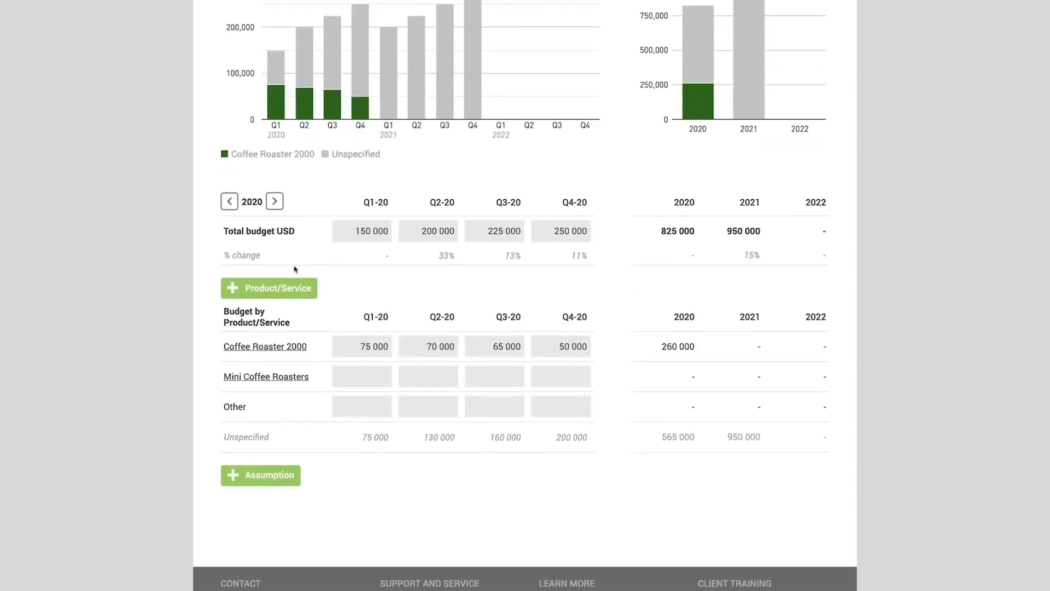
click(366, 383)
text(55000)
key(Tab)
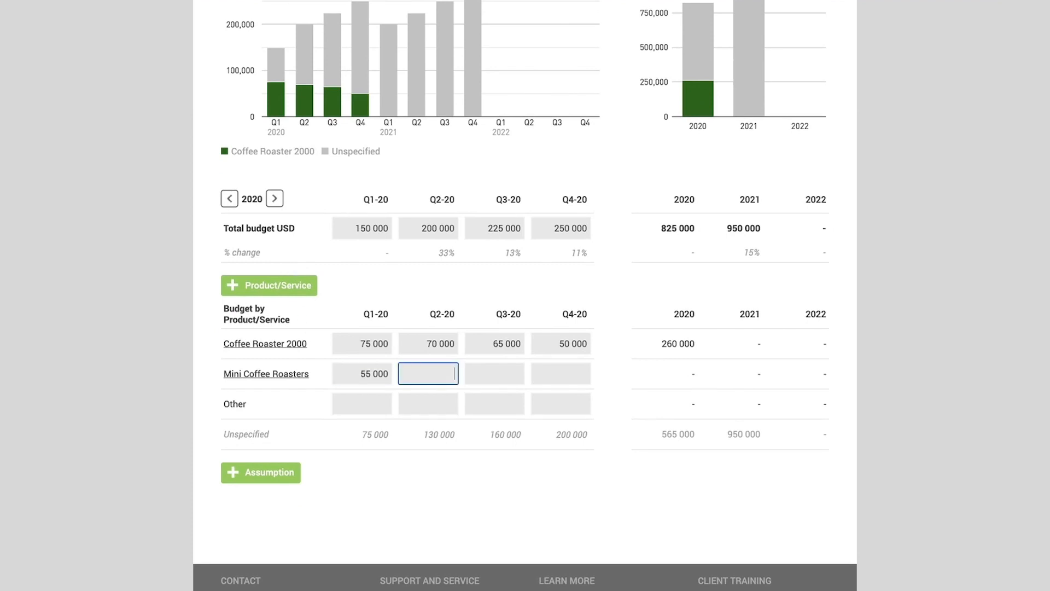
text(85 000)
key(Tab)
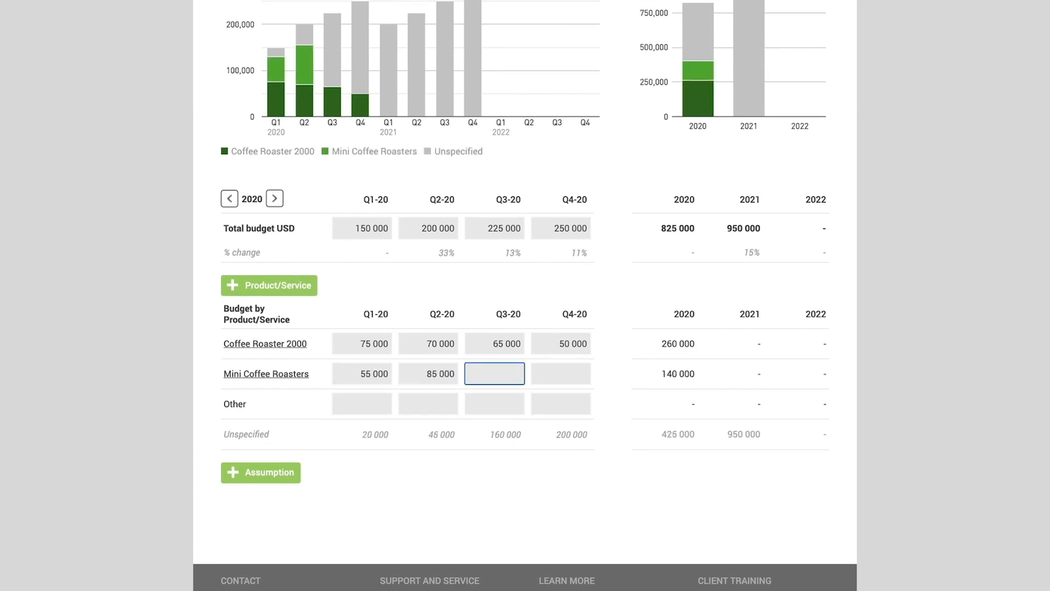
text(95 000)
key(Tab)
text(11)
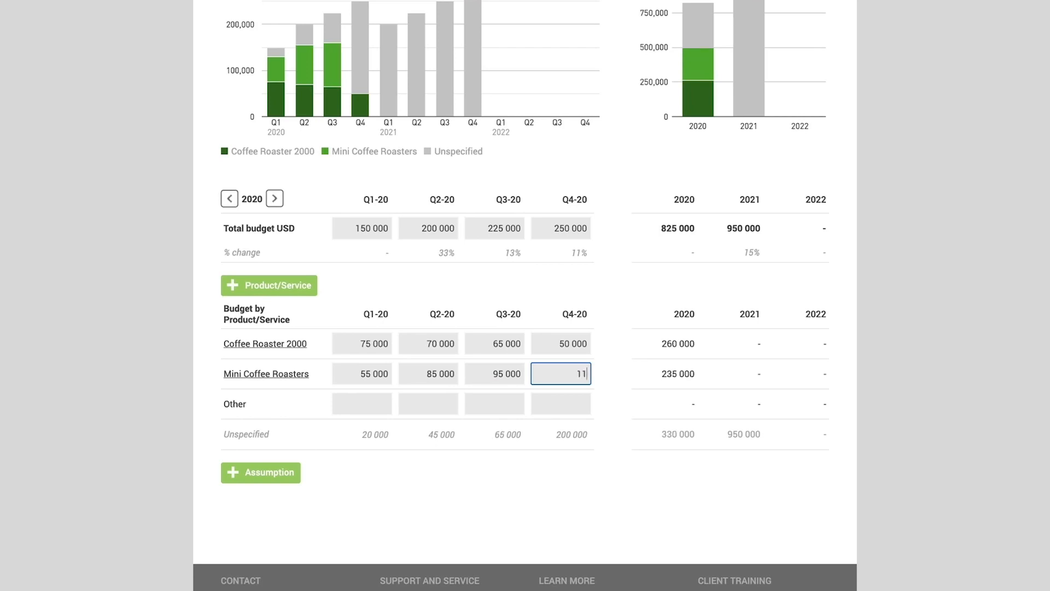
text(5 000)
click(381, 410)
scroll(381, 410, down, 1)
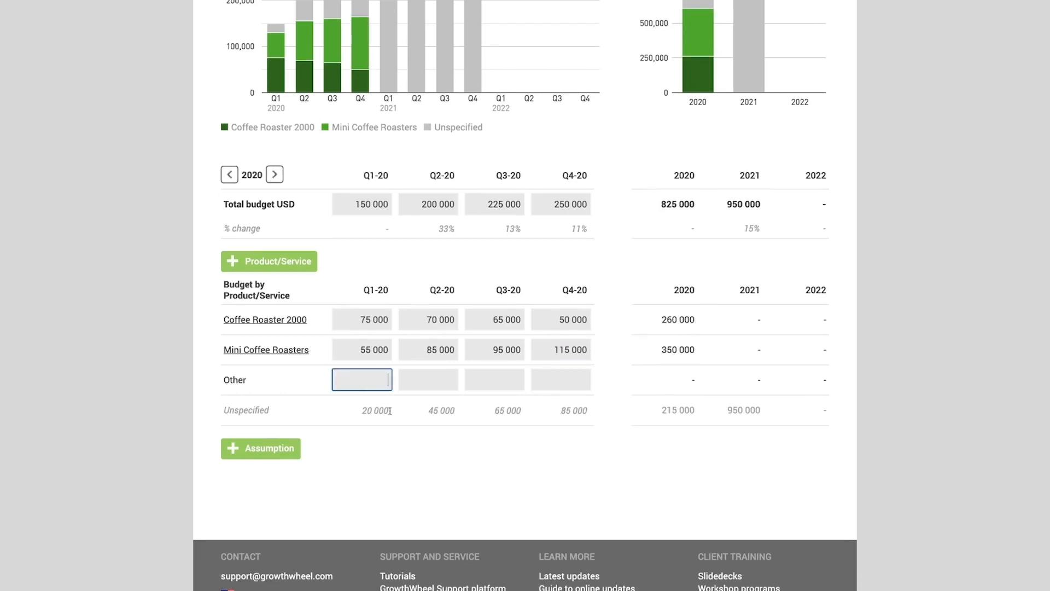
click(571, 413)
- Add an assumption for Coffee Roaster 2000 reading "sales will continue to fall through 2020"
scroll(571, 413, down, 3)
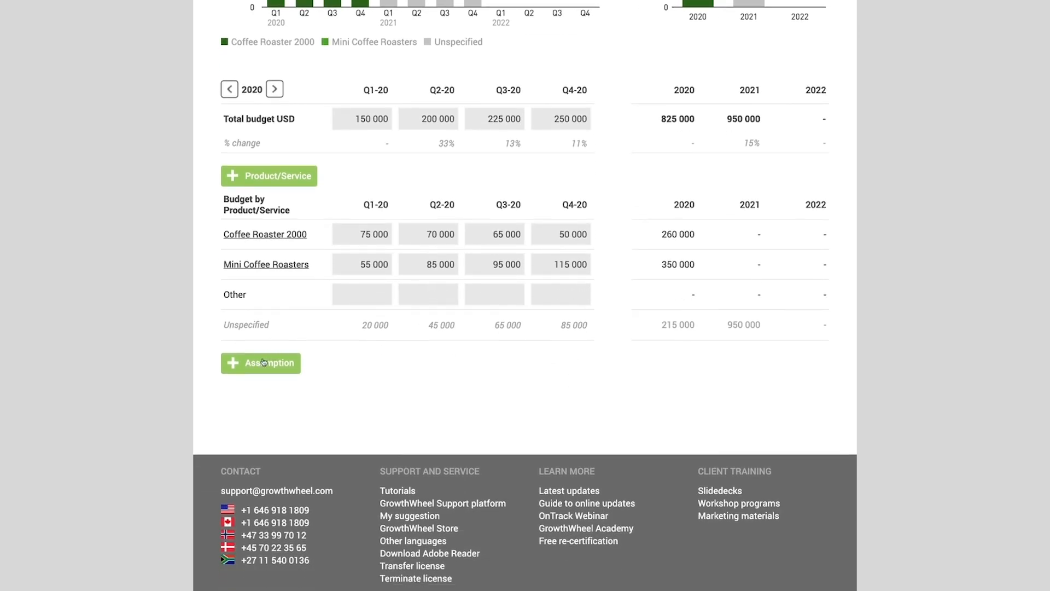
click(263, 361)
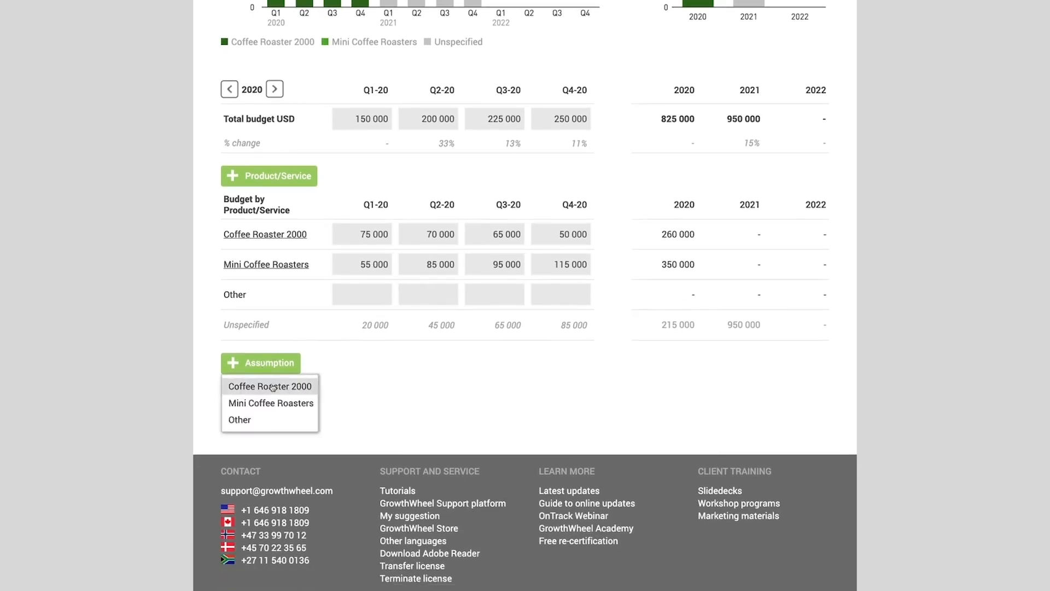
click(270, 387)
click(403, 420)
text(sales will continue to fall through 2020)
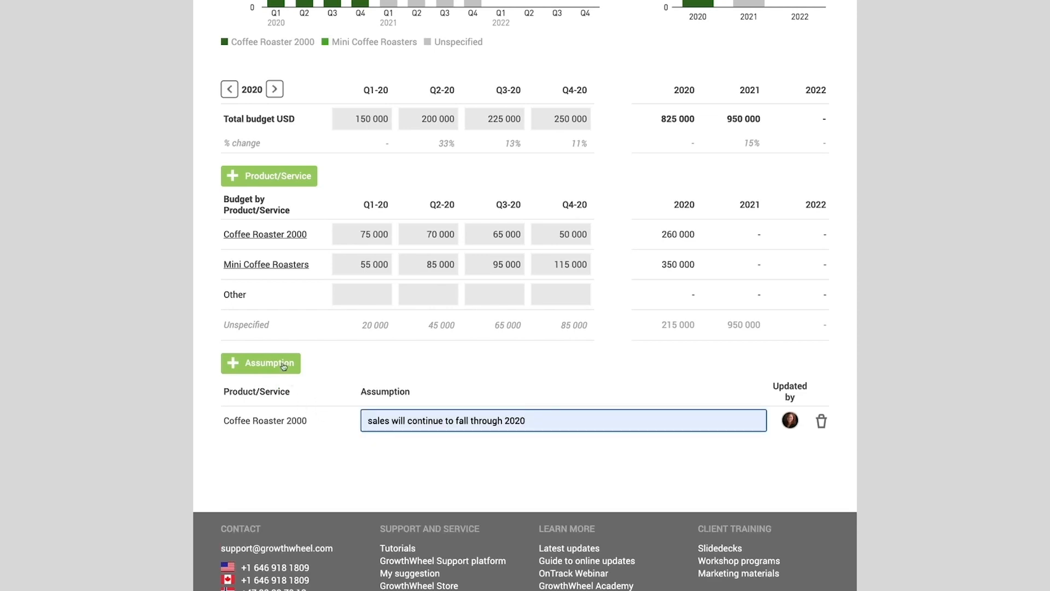
- Add an assumption for Mini Coffee Roasters reading "sales will increase through 2020 and beyond"
click(284, 365)
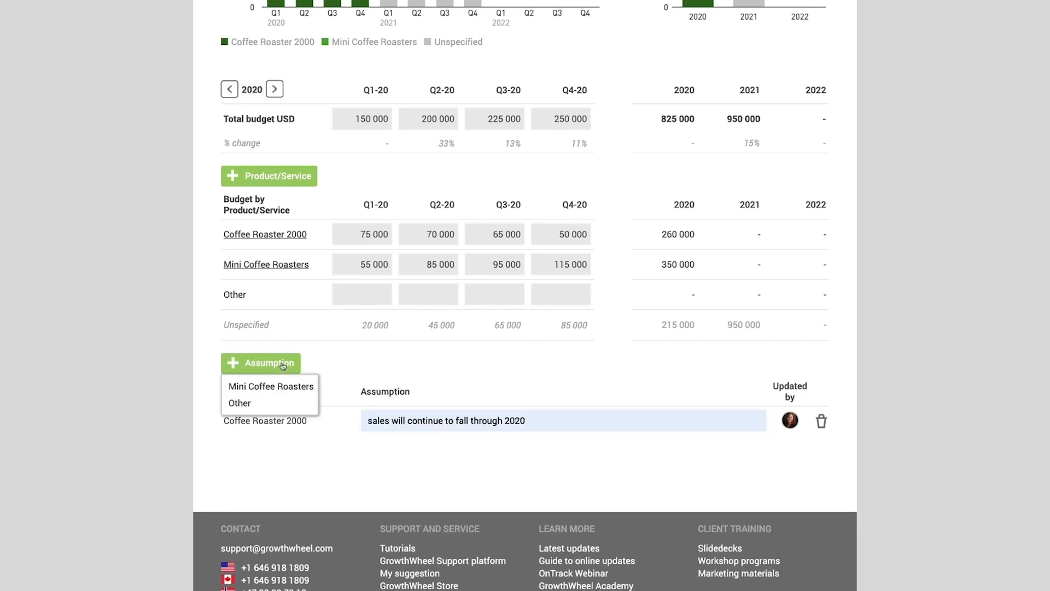
click(271, 386)
click(404, 448)
text(sales will increase thro)
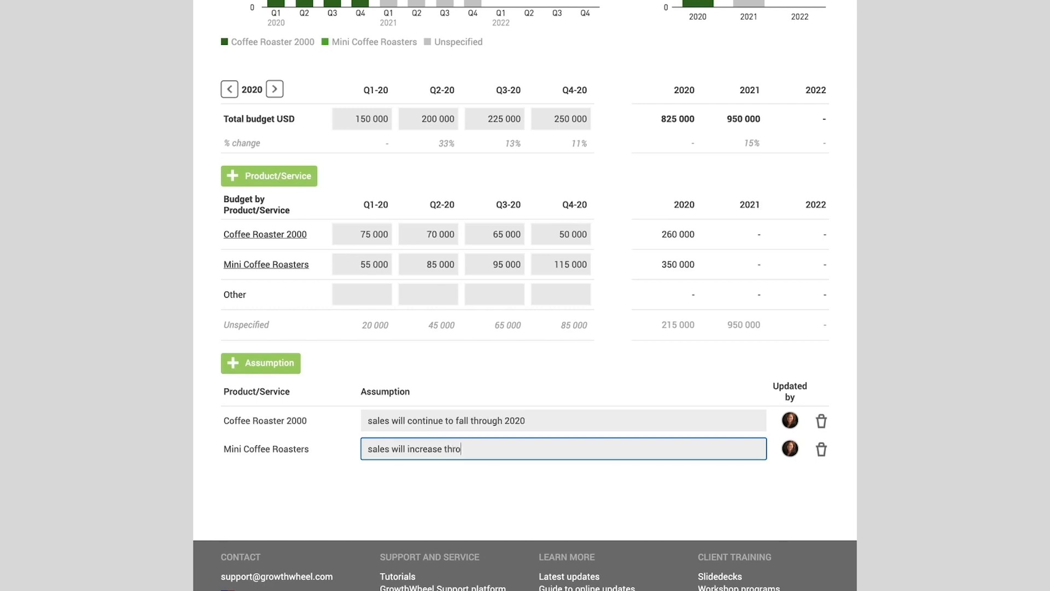
text(ugh 2020 and beyond)
click(572, 486)
- Switch to the revenue budget per market, view its 2021 quarters and go back to 2020
scroll(572, 487, up, 5)
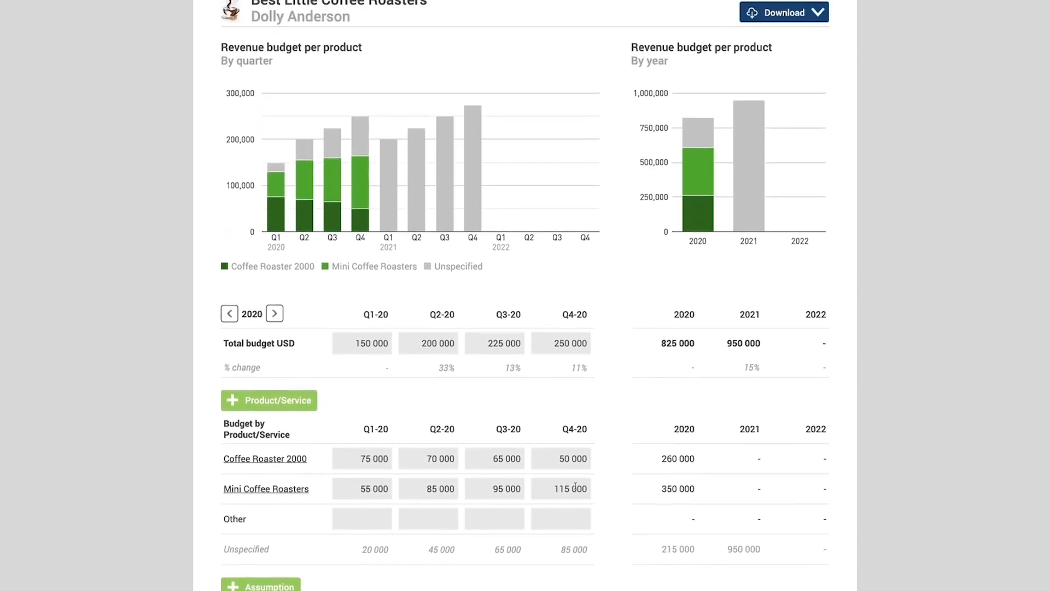
scroll(111, 312, up, 3)
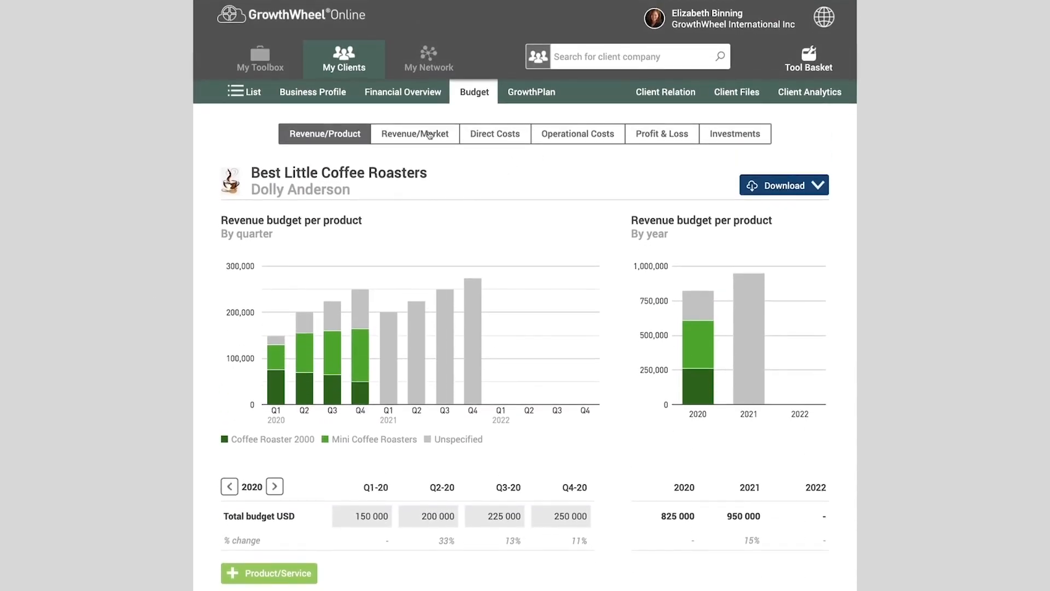
click(430, 135)
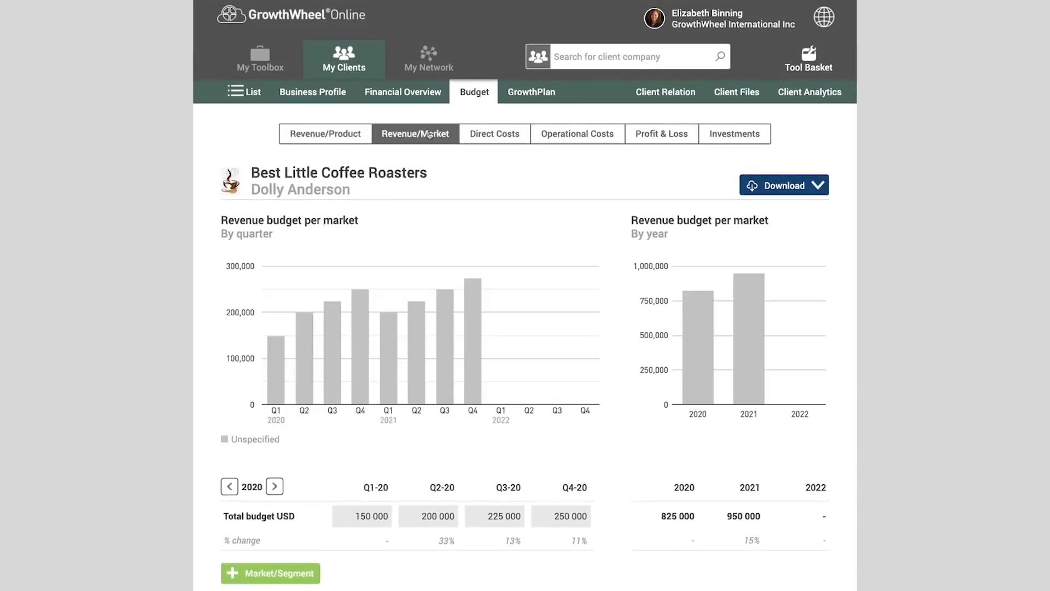
scroll(361, 257, down, 4)
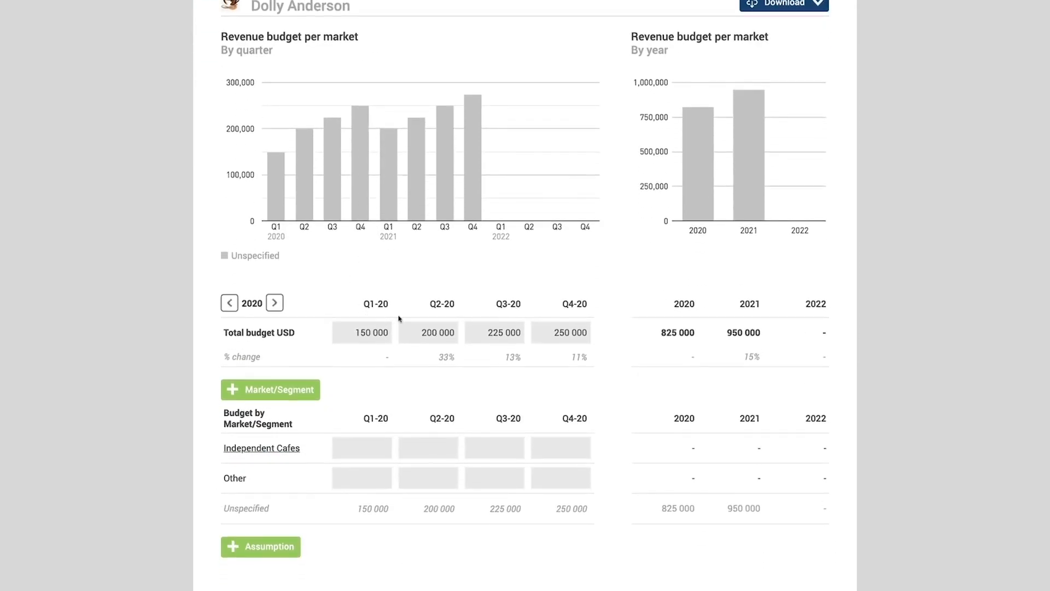
click(275, 302)
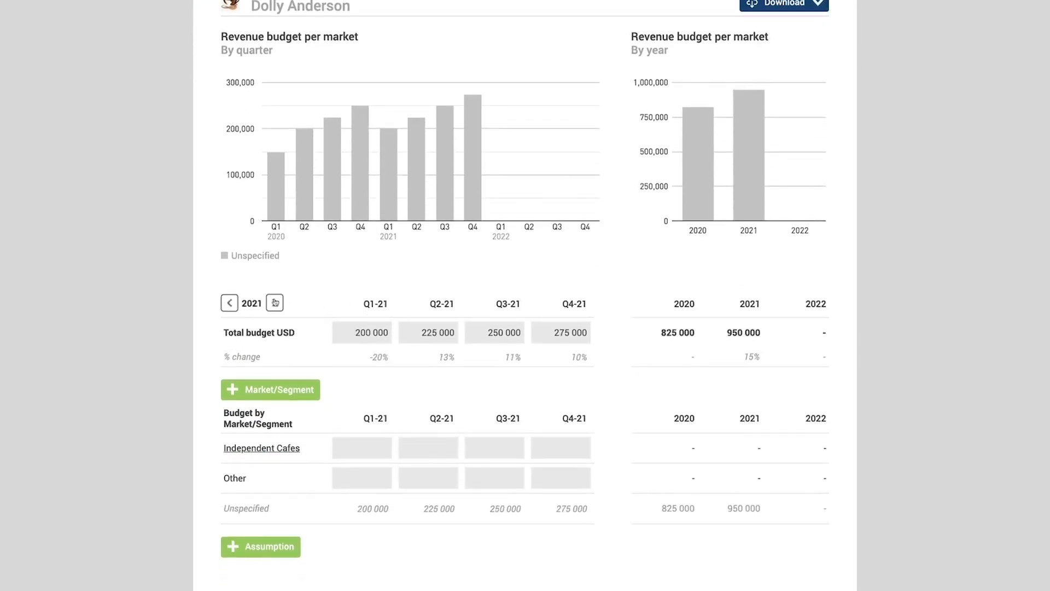
click(229, 303)
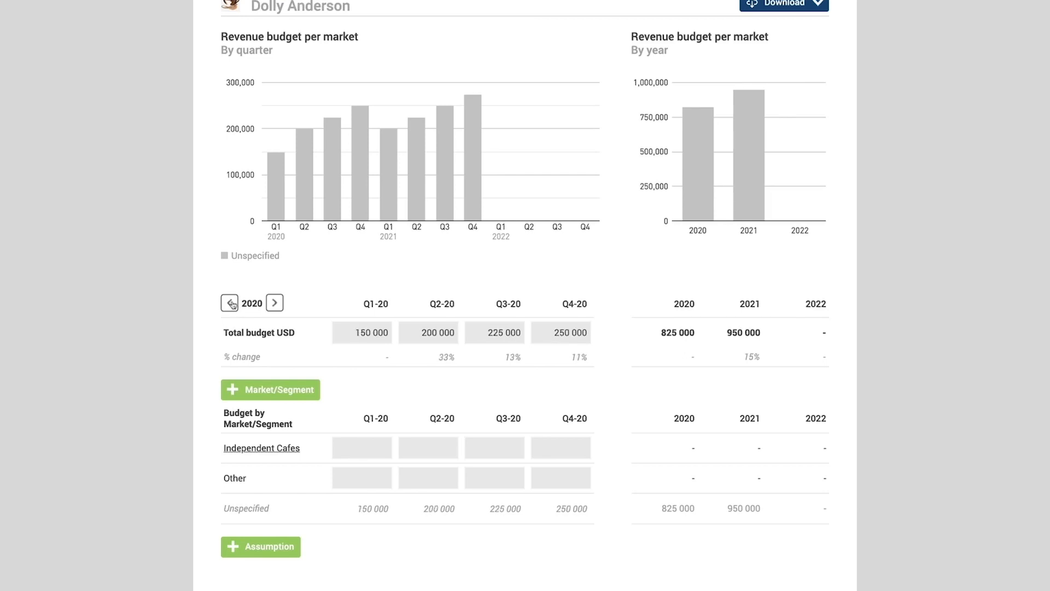
- Enter the four 2020 quarterly budgets for Independent Cafes as 80 000, 75 000, 50 000 and 40 000
scroll(232, 304, down, 2)
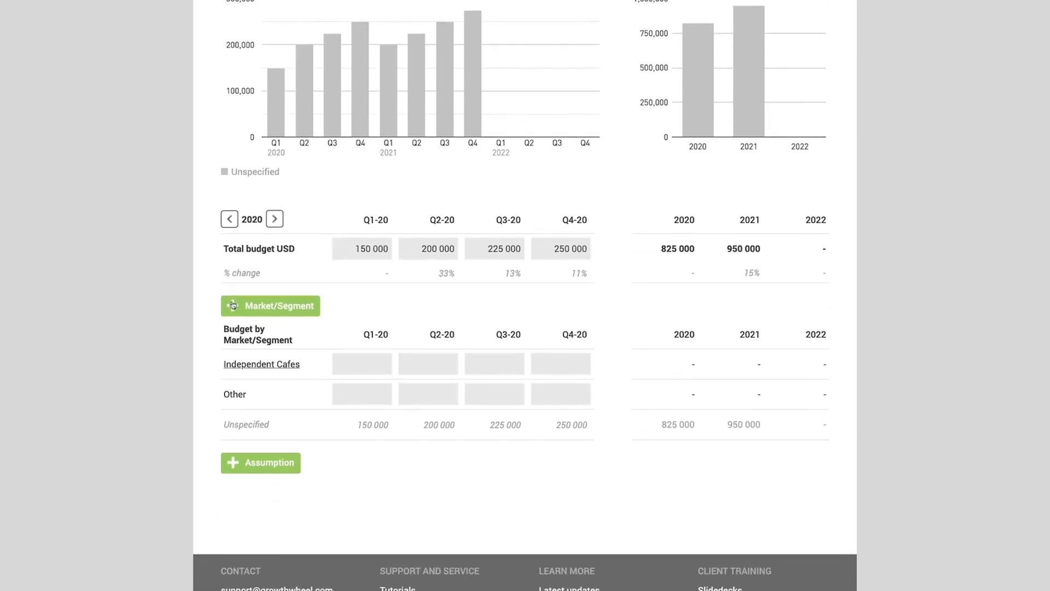
click(354, 366)
text(75)
text(800000)
key(Tab)
text(75000)
key(Tab)
text(50 000)
key(Tab)
text(40000)
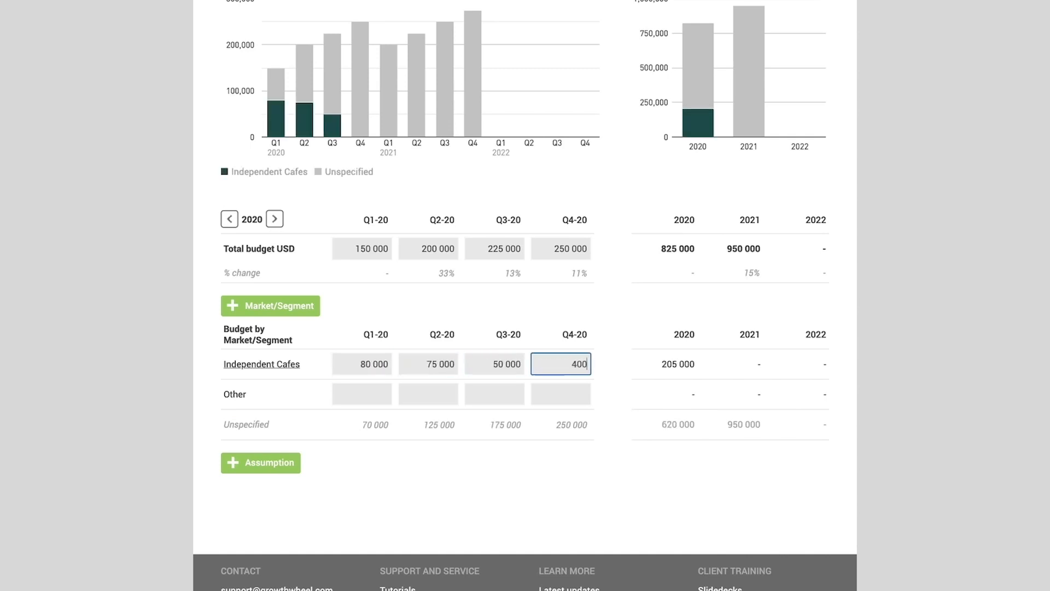
click(464, 410)
- Add a market segment named "At home/remote workers", save it and return to the market revenue budget
scroll(483, 356, up, 1)
scroll(483, 356, down, 1)
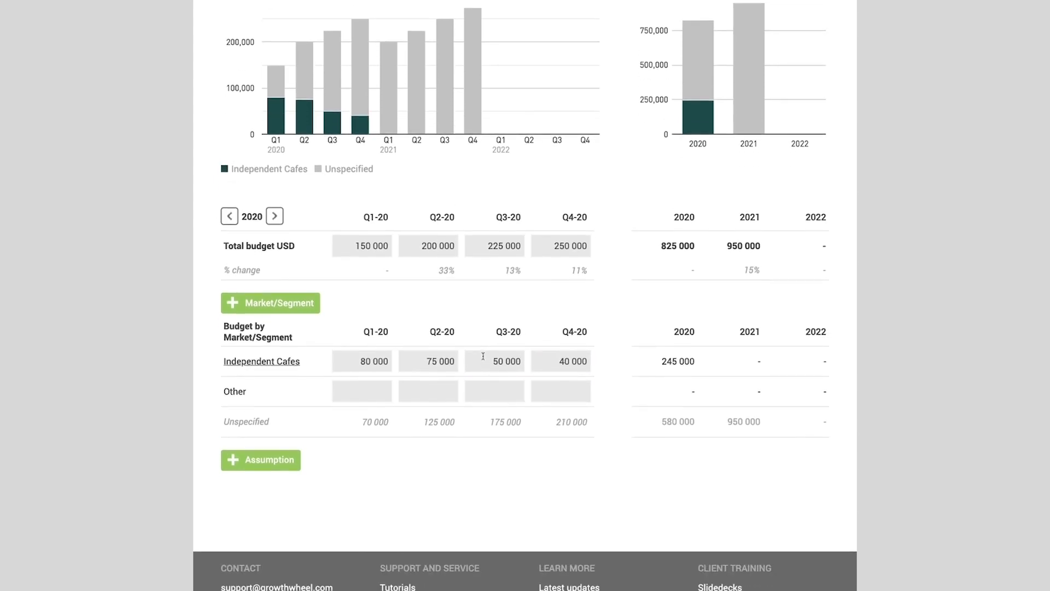
click(277, 302)
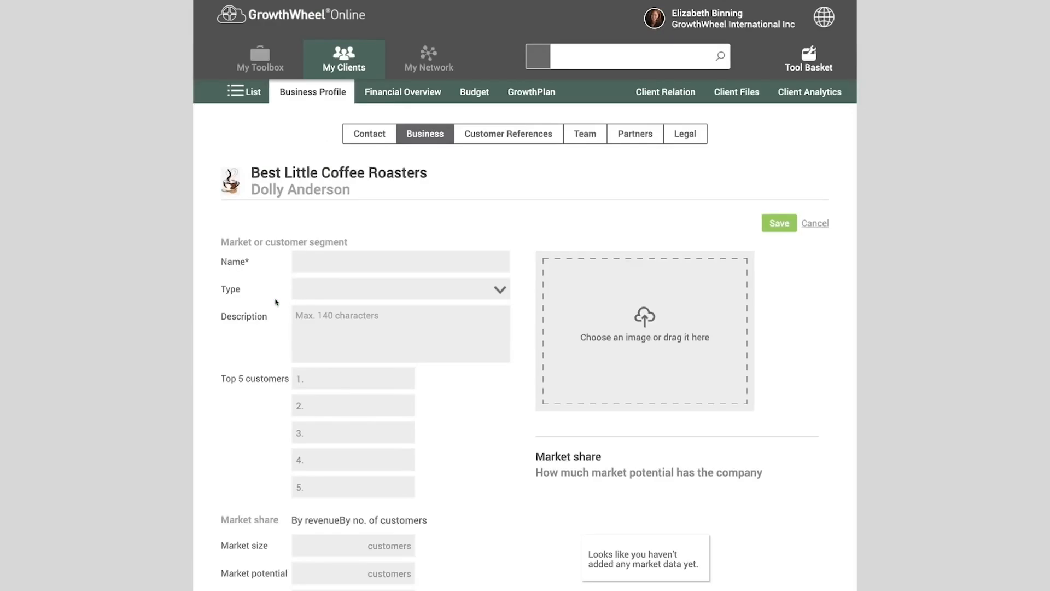
text(At home/remote workers)
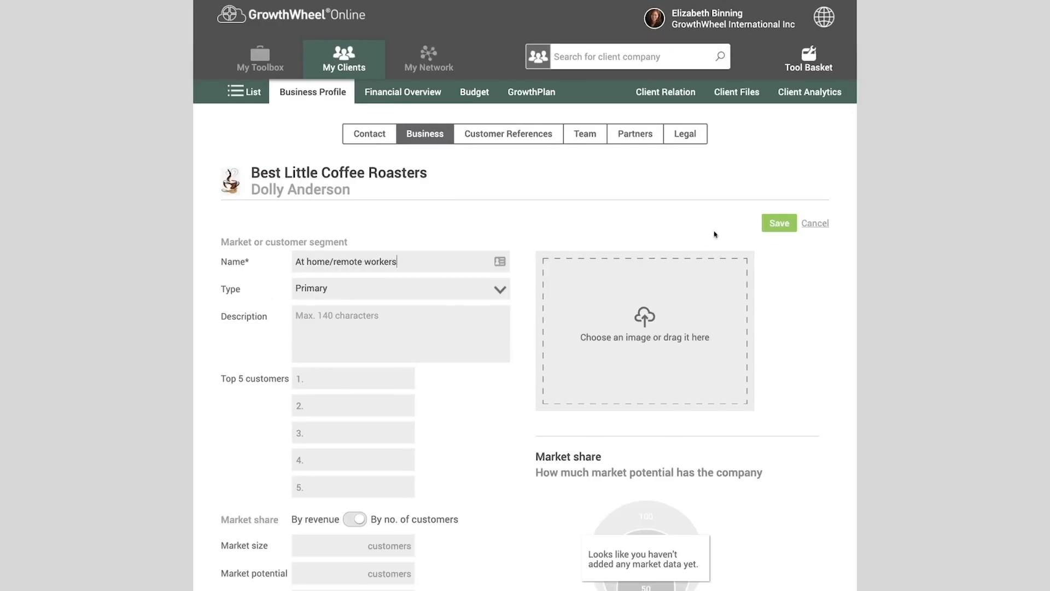
click(771, 226)
click(528, 325)
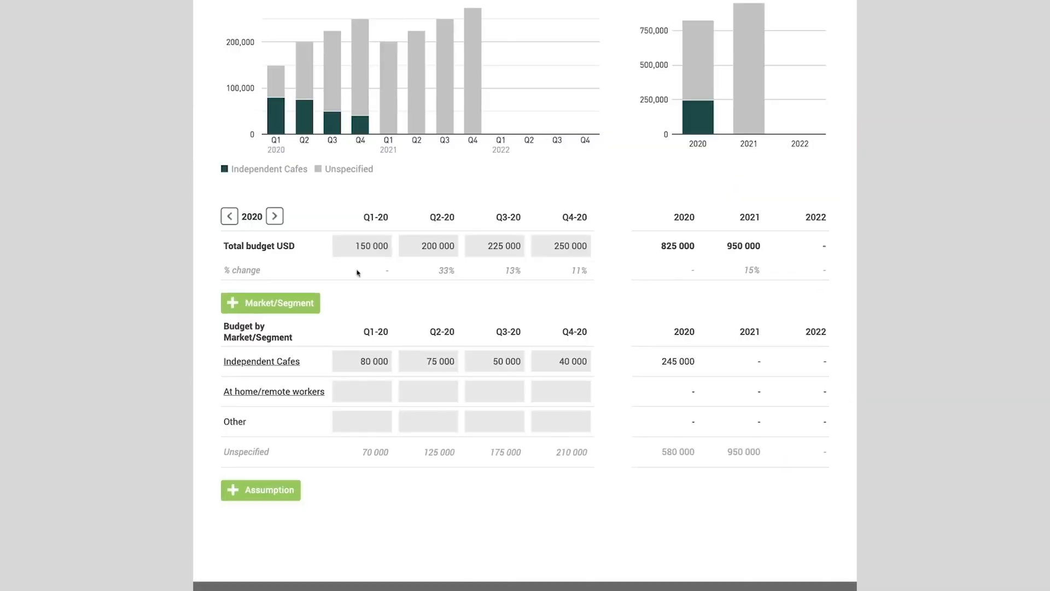
- Enter the 2020 quarterly budgets for At home/remote workers as 55 000, 75 000, 85 000 and 90 000, and check the unspecified amounts
click(365, 377)
text(55000)
key(Tab)
text(75000)
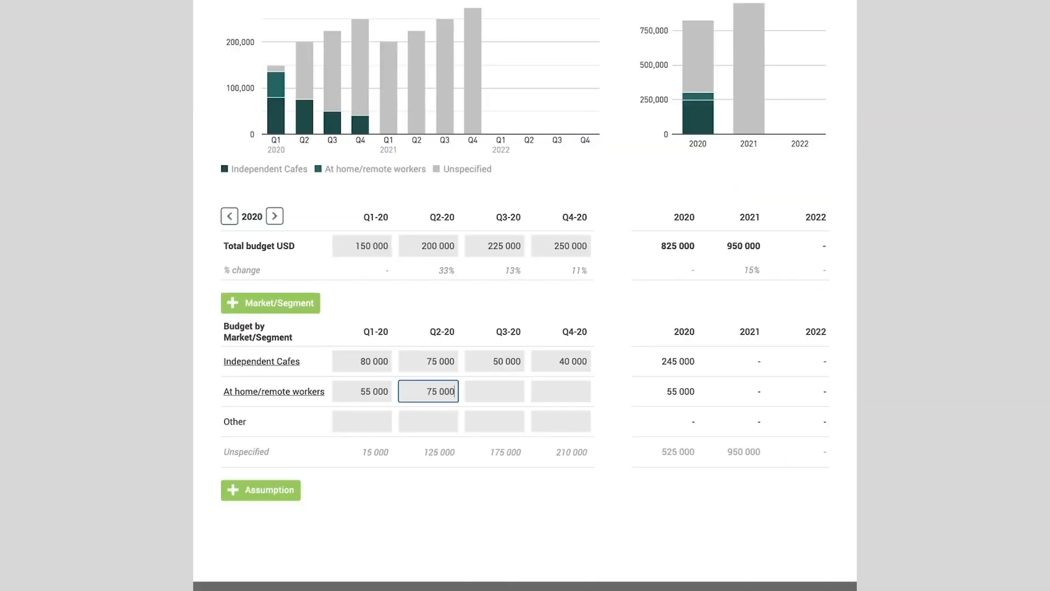
key(Tab)
text(85 000)
key(Tab)
text(90000)
click(366, 409)
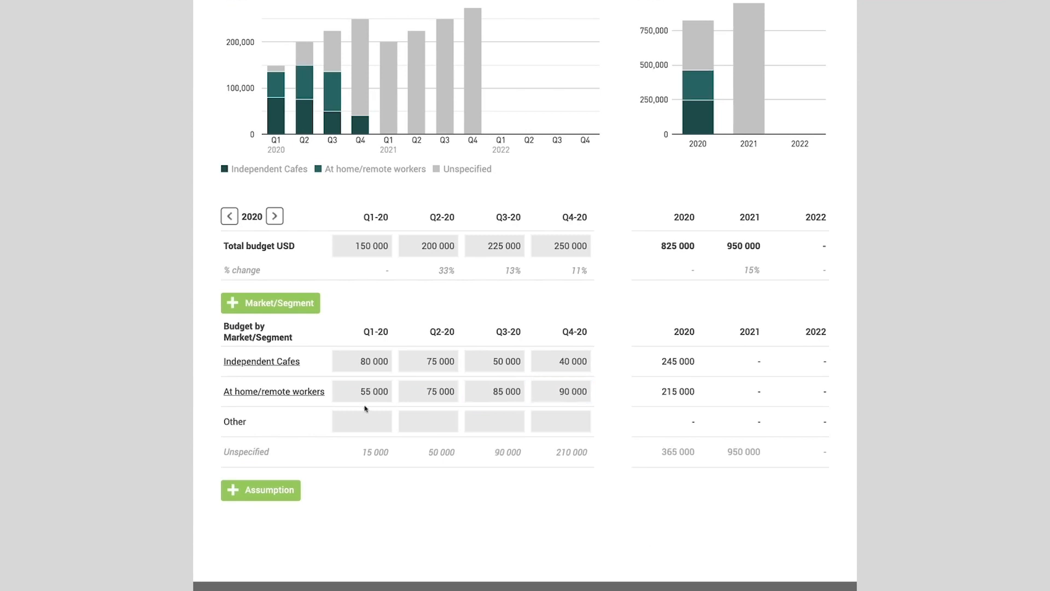
drag(361, 452, 589, 463)
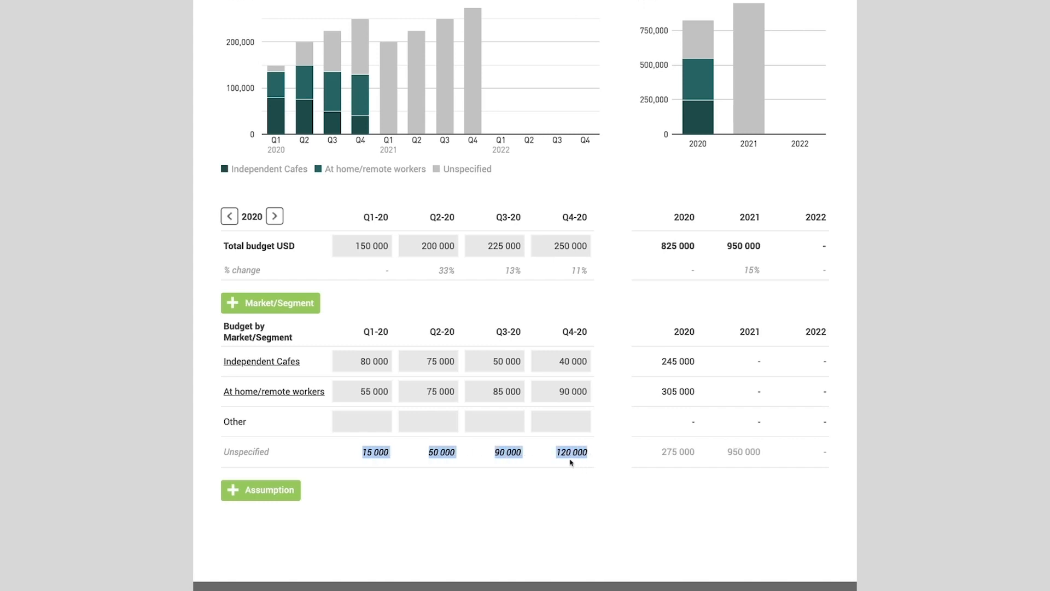
click(534, 467)
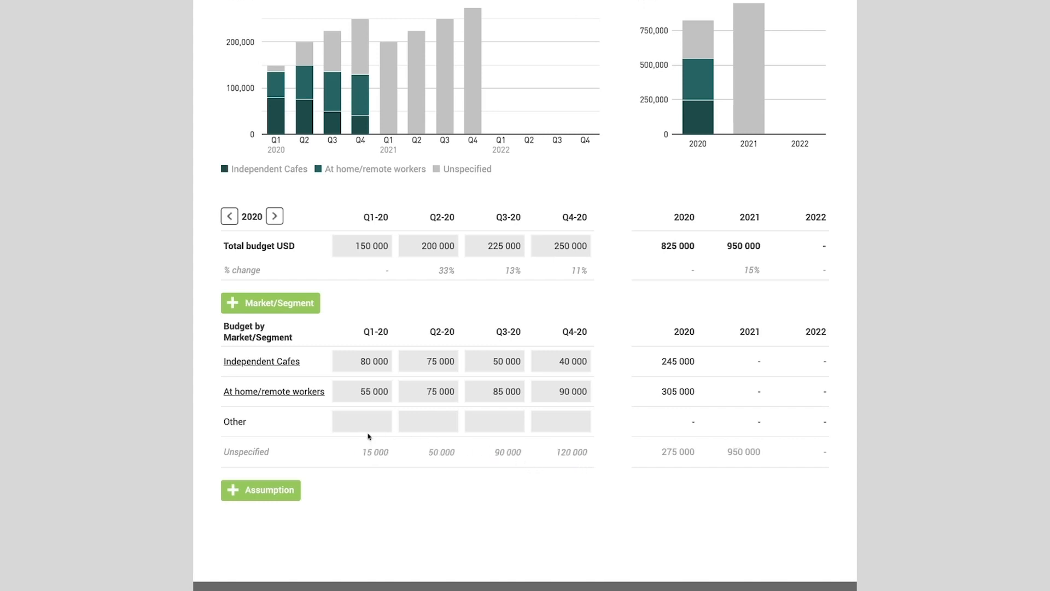
- Add an assumption for At home/remote workers reading "market will increase as workers continue working from home"
scroll(375, 432, down, 3)
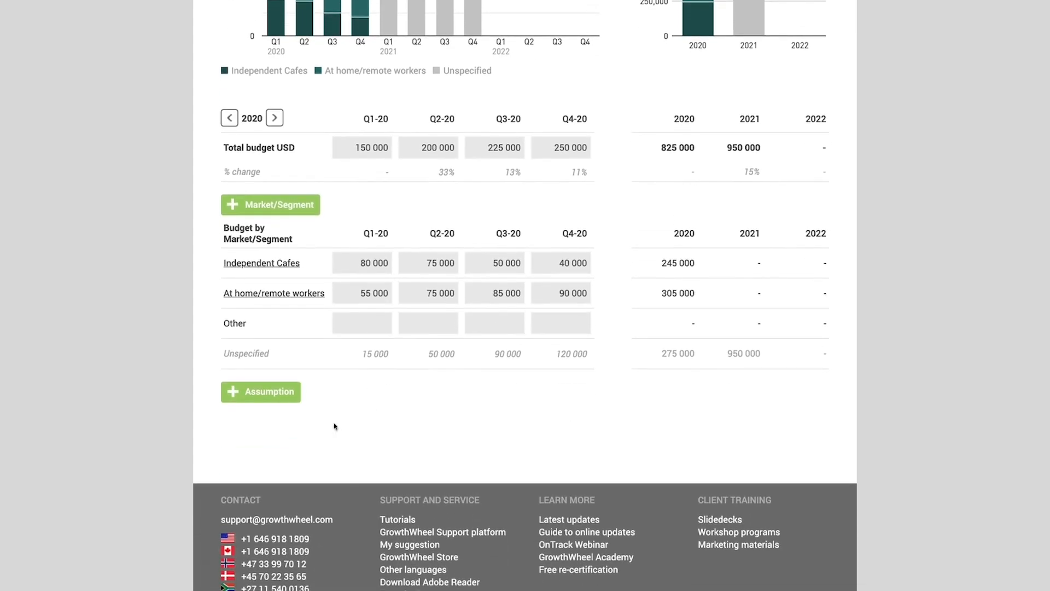
click(285, 398)
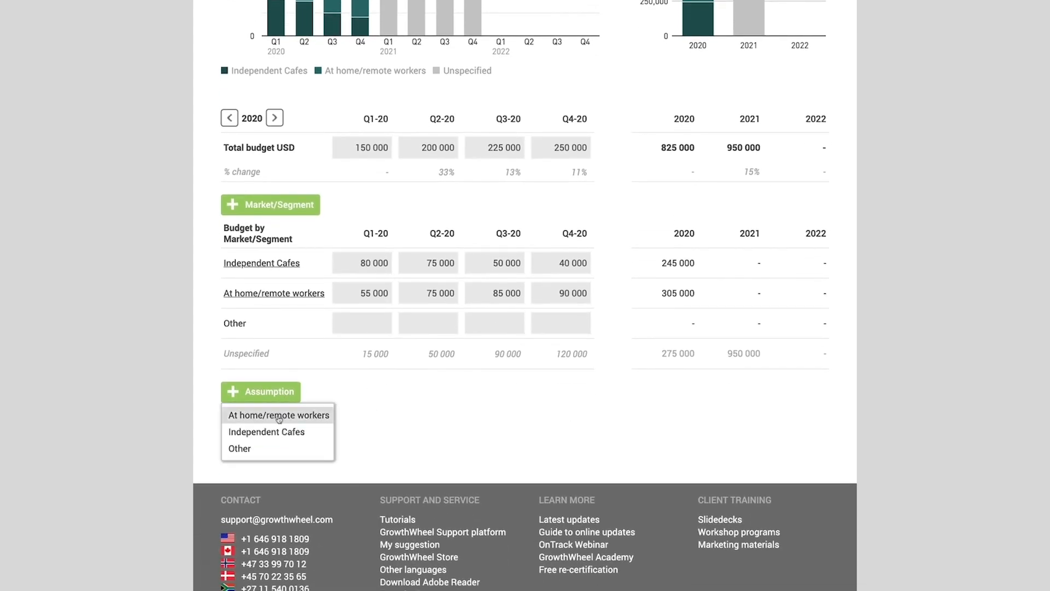
click(279, 415)
click(419, 459)
text(market will increase)
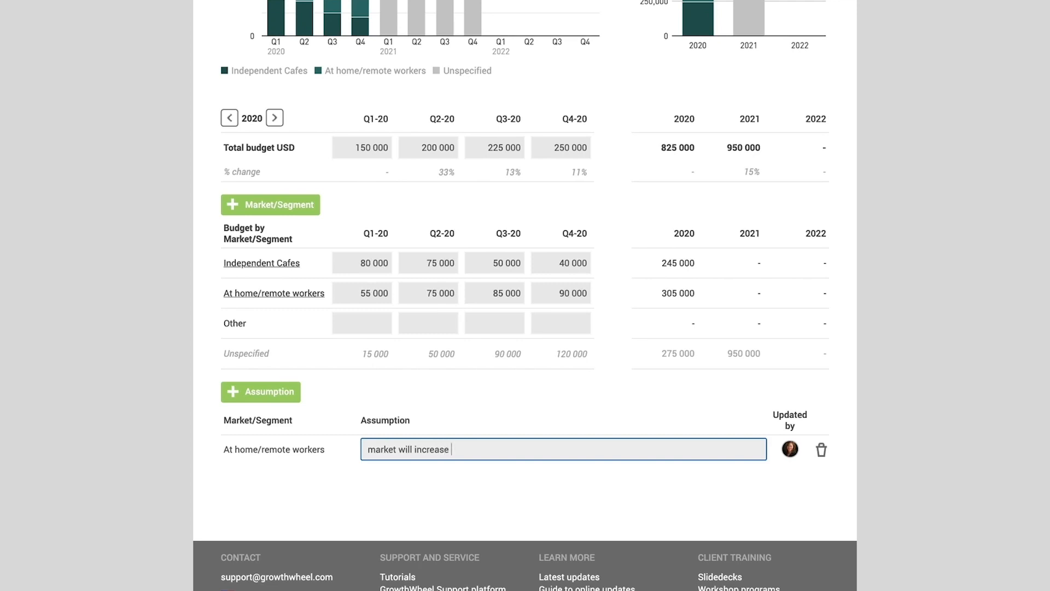
text( as workers continue working from home)
- Download a PDF containing the revenue budget per product and the revenue budget per market
scroll(487, 445, up, 7)
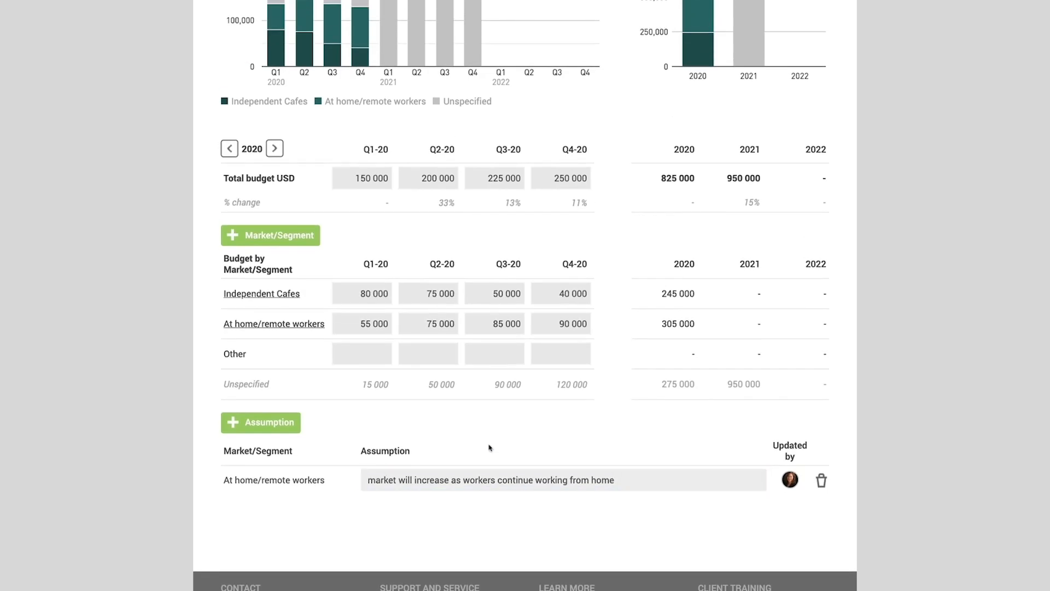
click(782, 185)
click(780, 214)
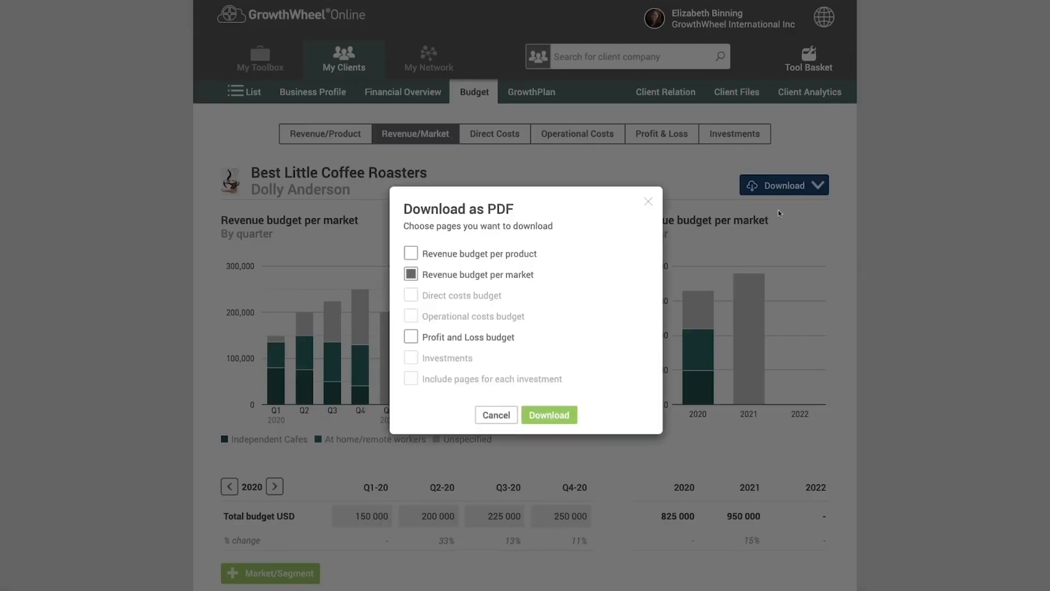
click(413, 253)
click(540, 415)
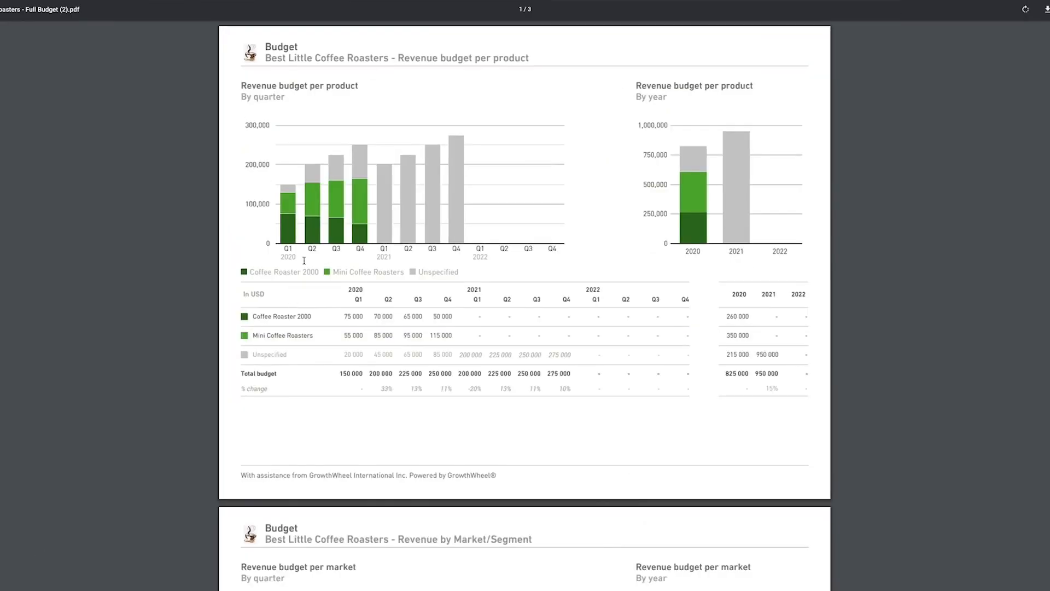
- Review the downloaded full budget PDF, from the product and market revenue pages through to the assumptions page
scroll(304, 260, down, 3)
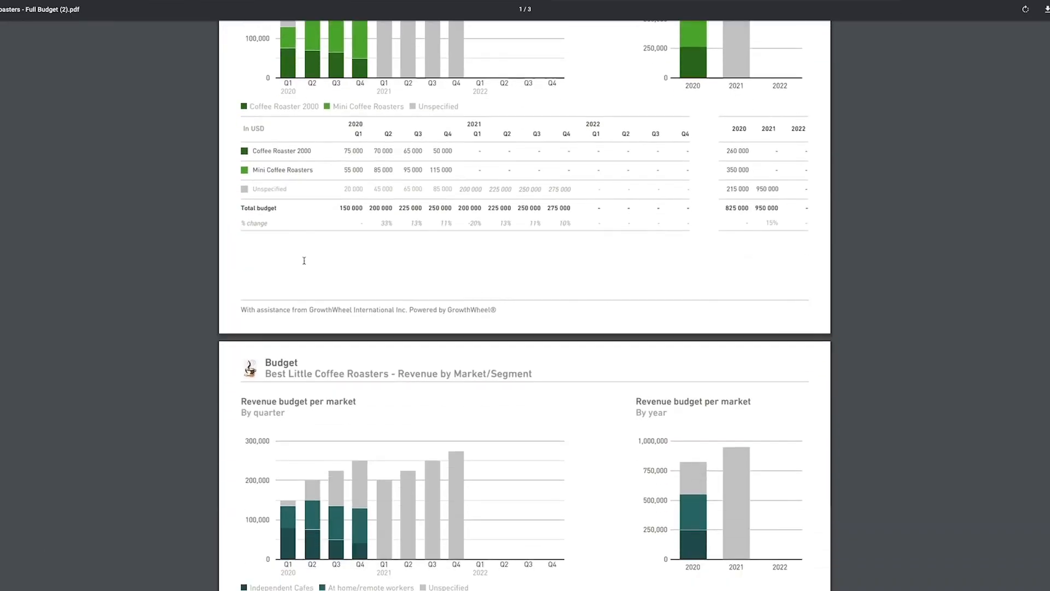
scroll(304, 260, down, 12)
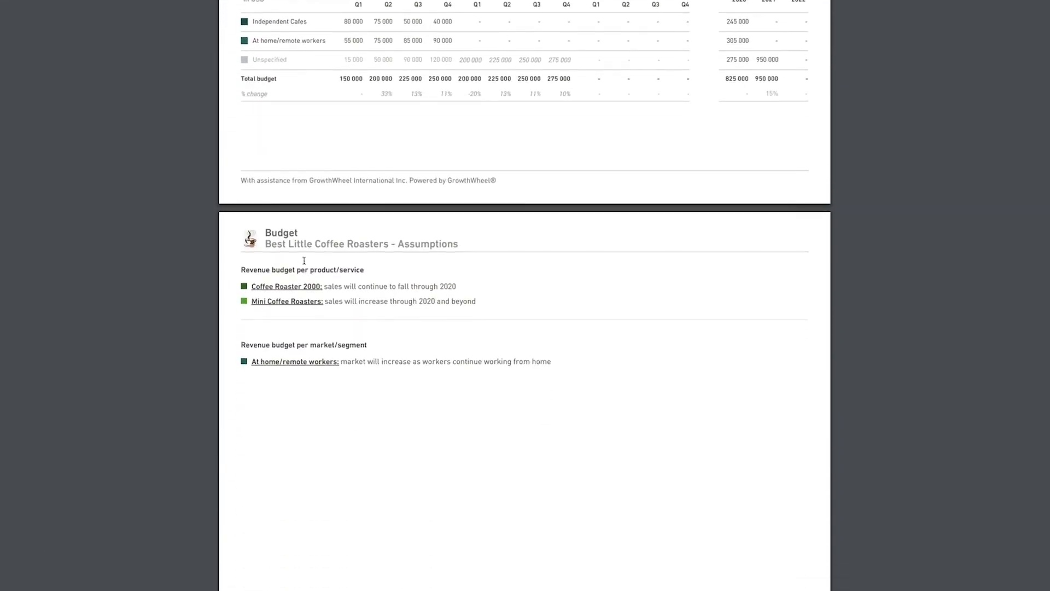
scroll(304, 261, up, 12)
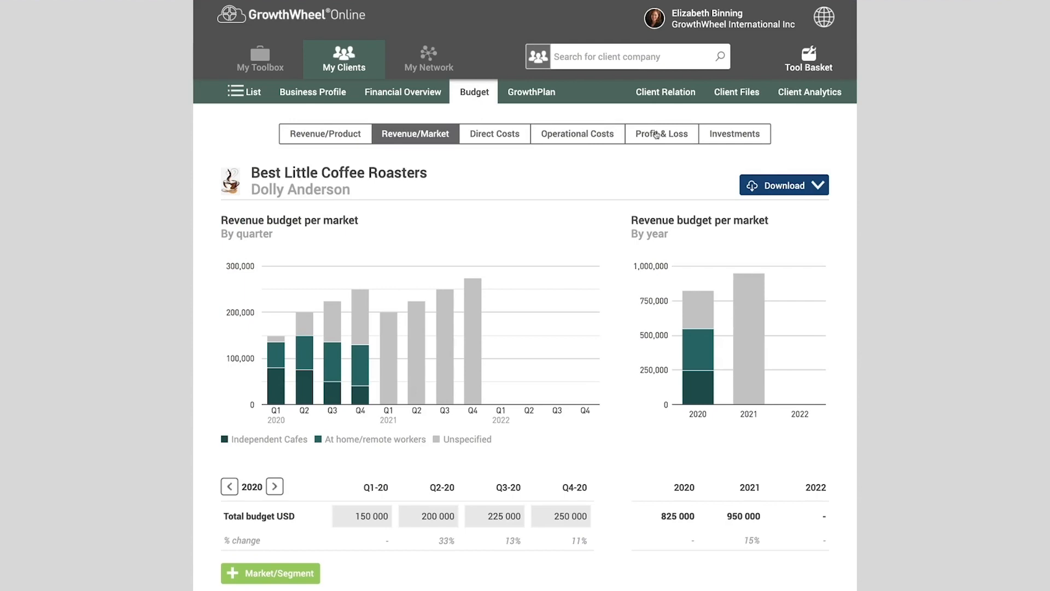
- In the profit and loss budget, enter the 2020 quarterly direct costs as -75 000, -100 000, -112 000 and -125 000
click(657, 134)
scroll(538, 184, down, 4)
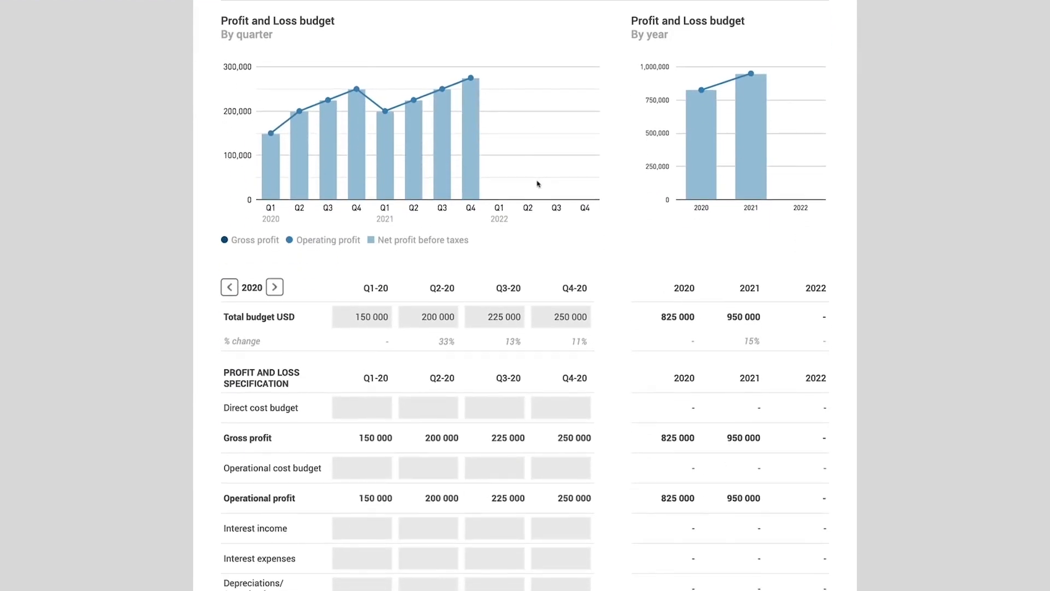
scroll(536, 183, down, 3)
click(350, 285)
text(-7 500)
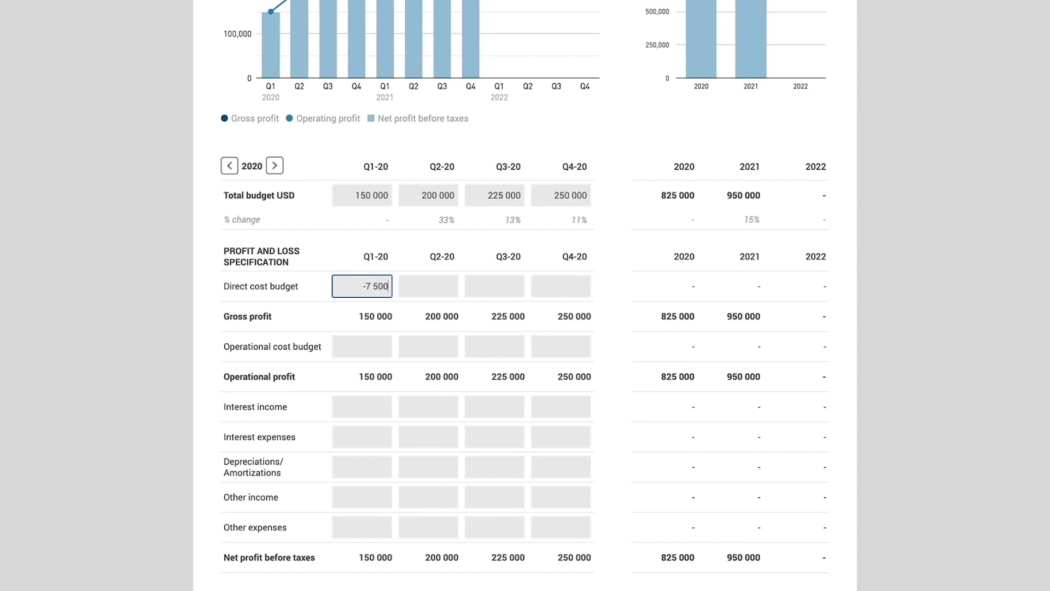
key(Tab)
text(-10)
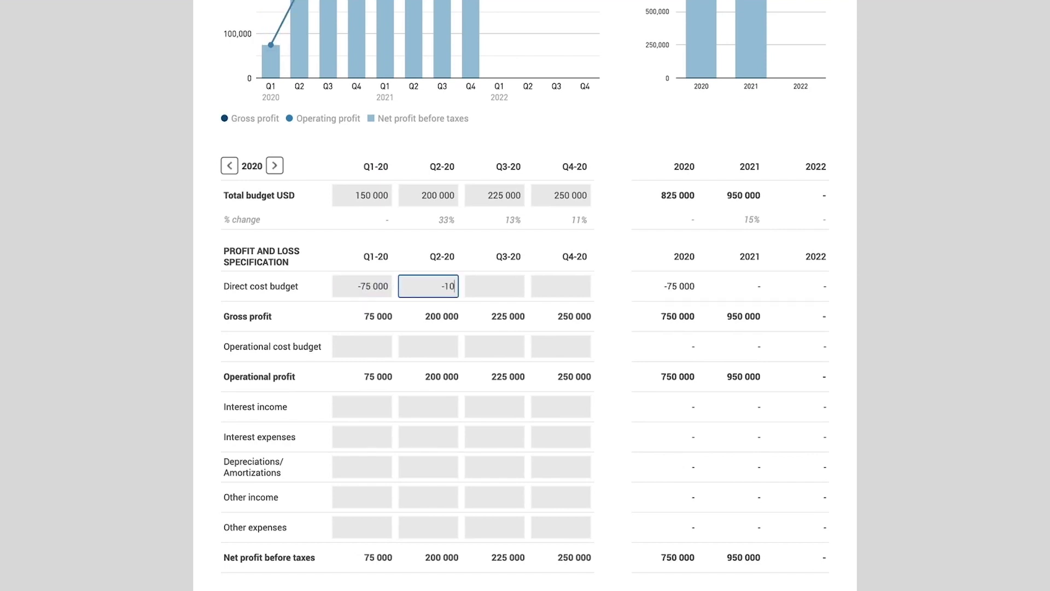
text(0 000)
key(Tab)
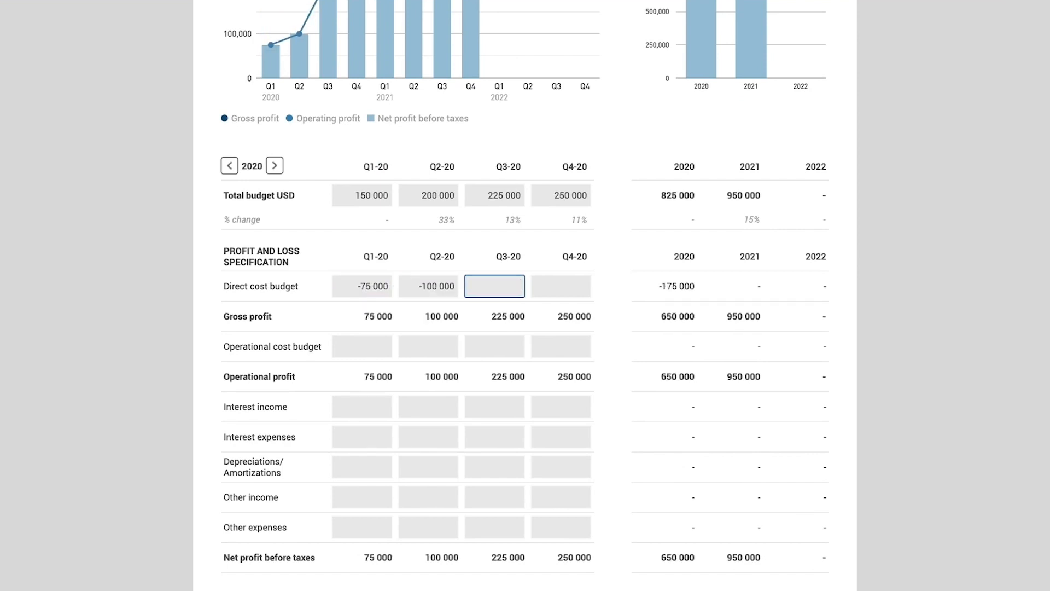
text(-112 000)
key(Tab)
text(-125 000)
click(481, 367)
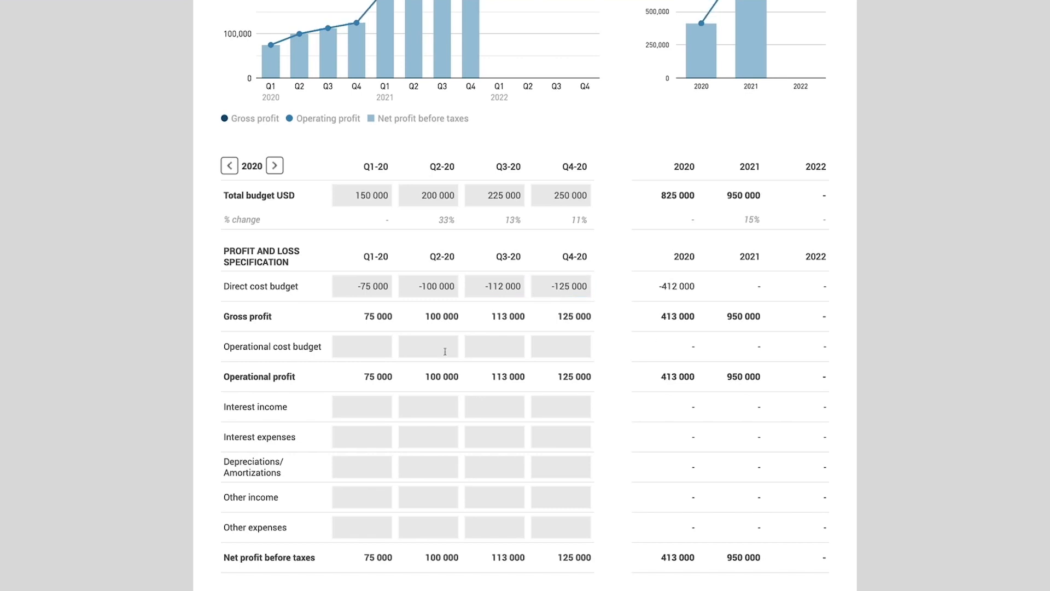
- Enter the 2020 quarterly operational cost budget as -55 000, -80 000, -92 000 and -105 000
scroll(417, 336, down, 1)
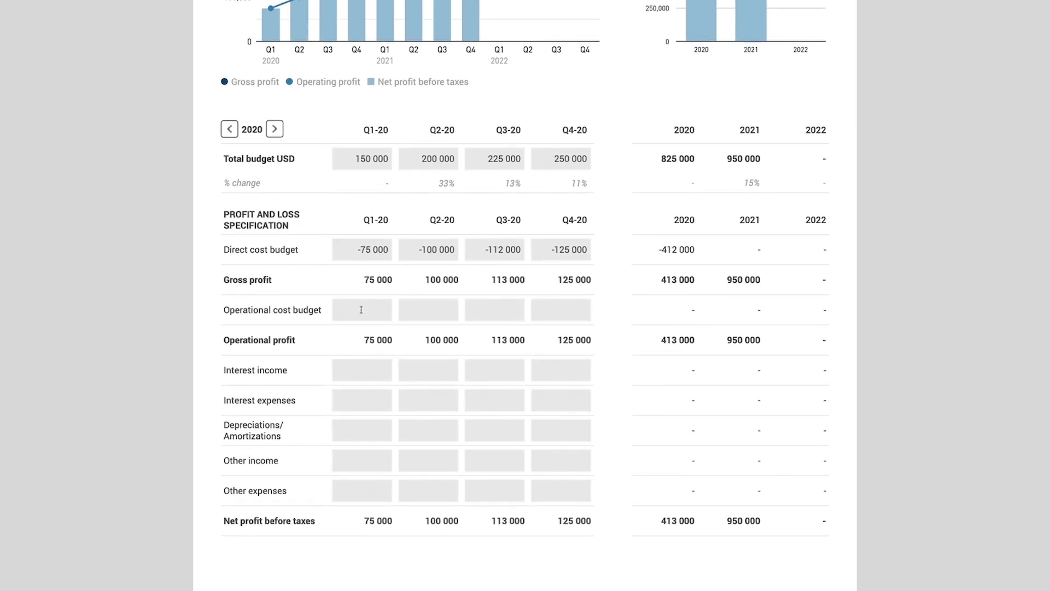
click(361, 309)
text(-5500)
key(Tab)
text(-800)
key(Tab)
text(-92000)
key(Tab)
text(-105 000)
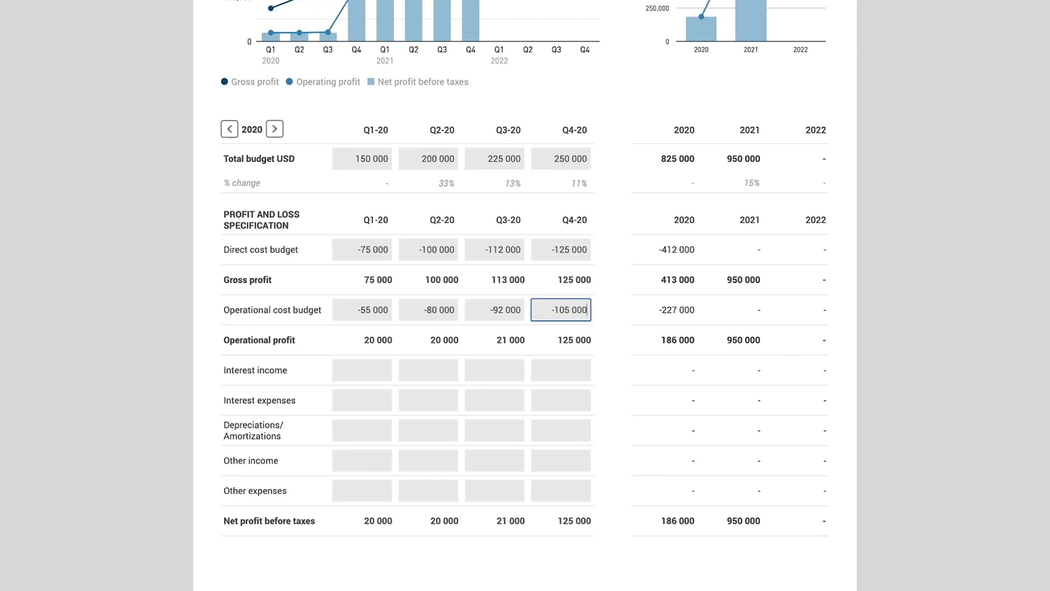
click(358, 344)
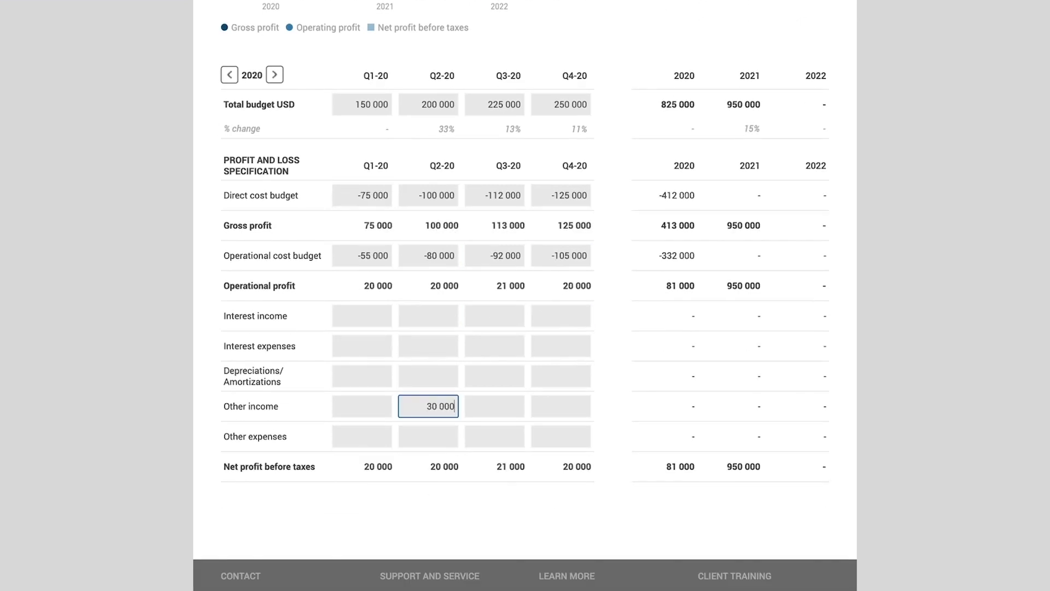
- Enter other income of 30 000 for Q2-20 and other expenses of -20 000 for Q3-20
click(520, 436)
text(-20 000)
click(562, 490)
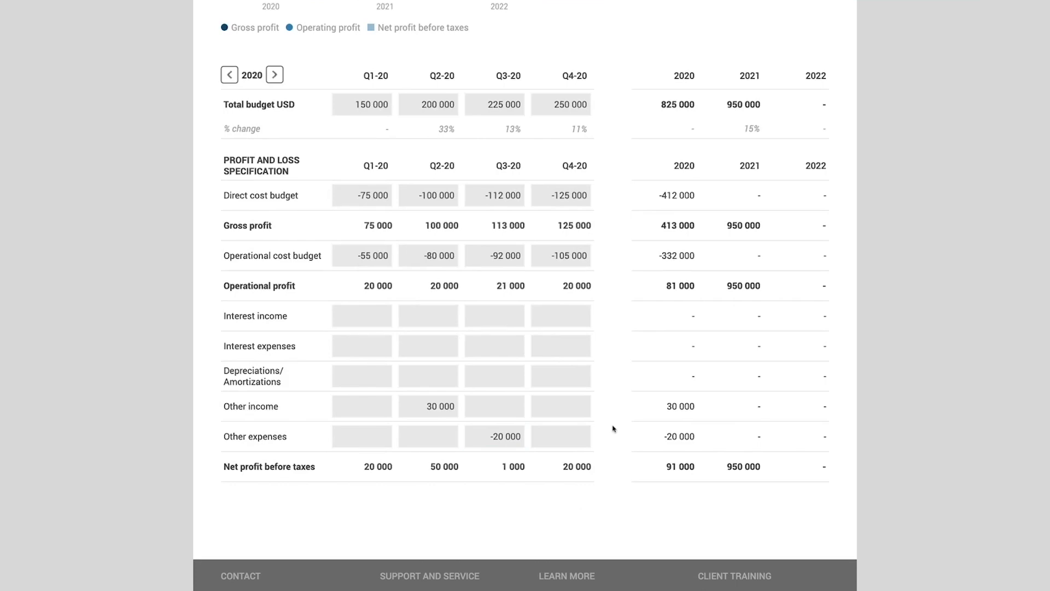
- Open the direct costs budget and add a Raw materials cost category
scroll(613, 428, up, 2)
scroll(612, 429, up, 5)
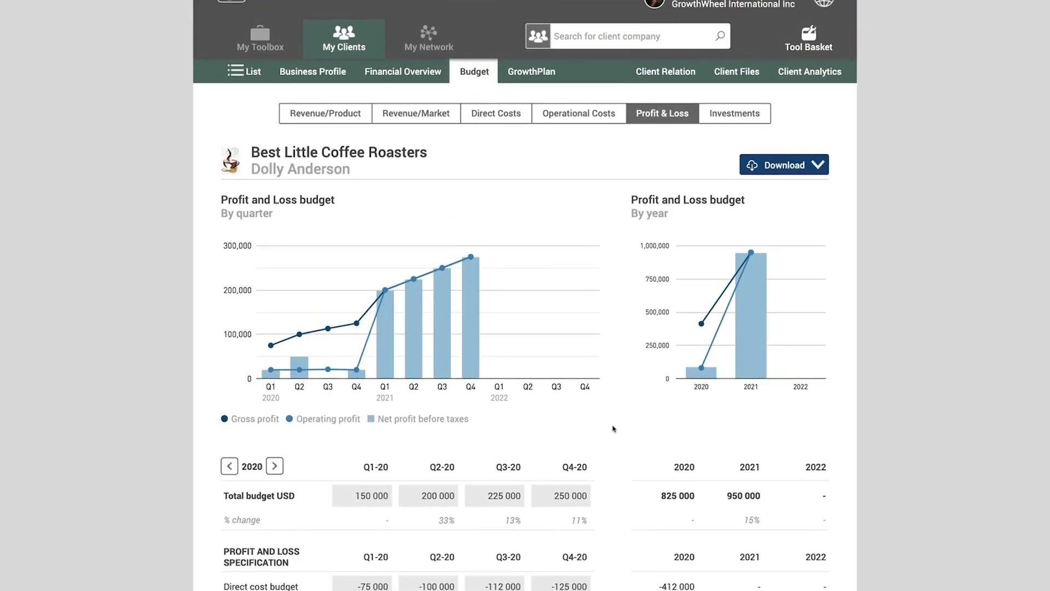
click(504, 114)
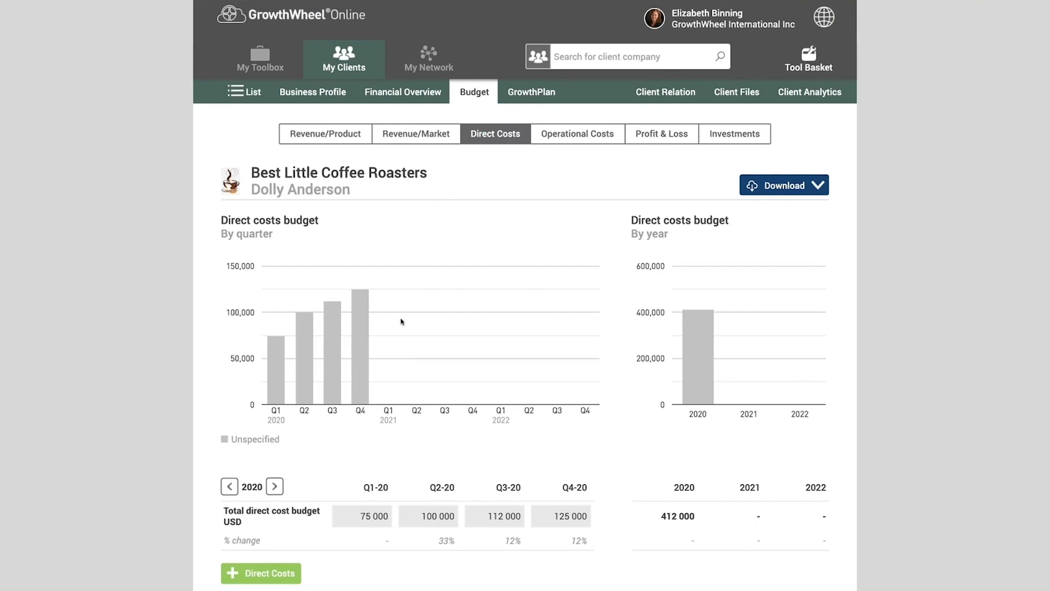
scroll(402, 320, down, 4)
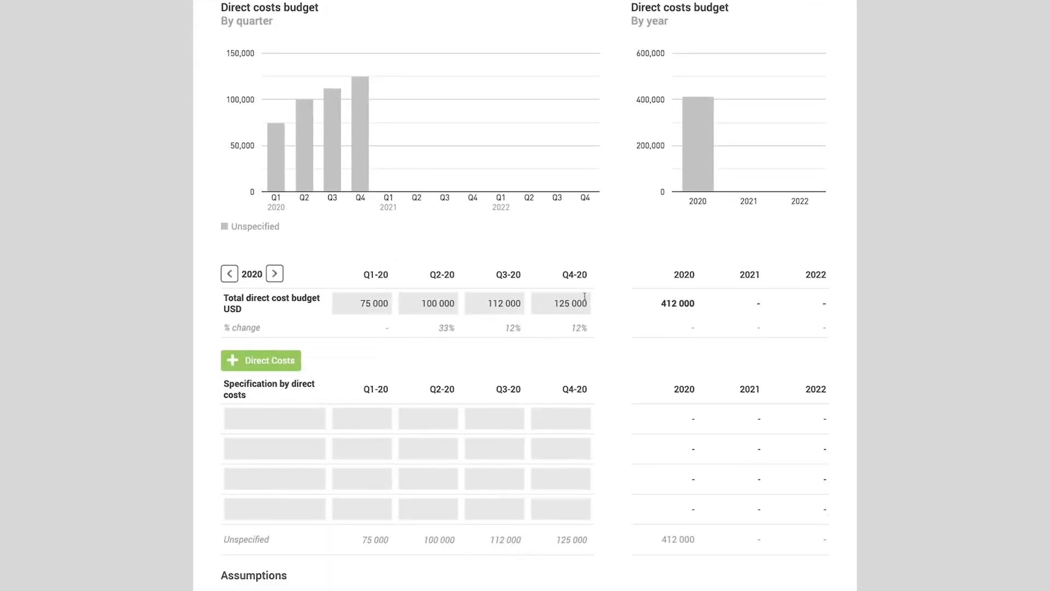
click(273, 363)
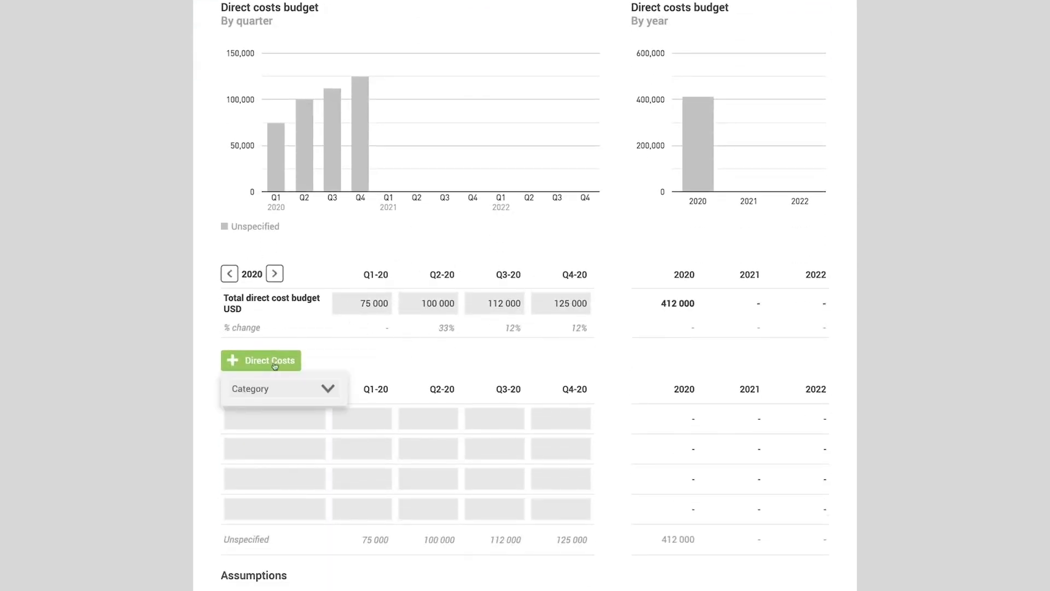
click(278, 388)
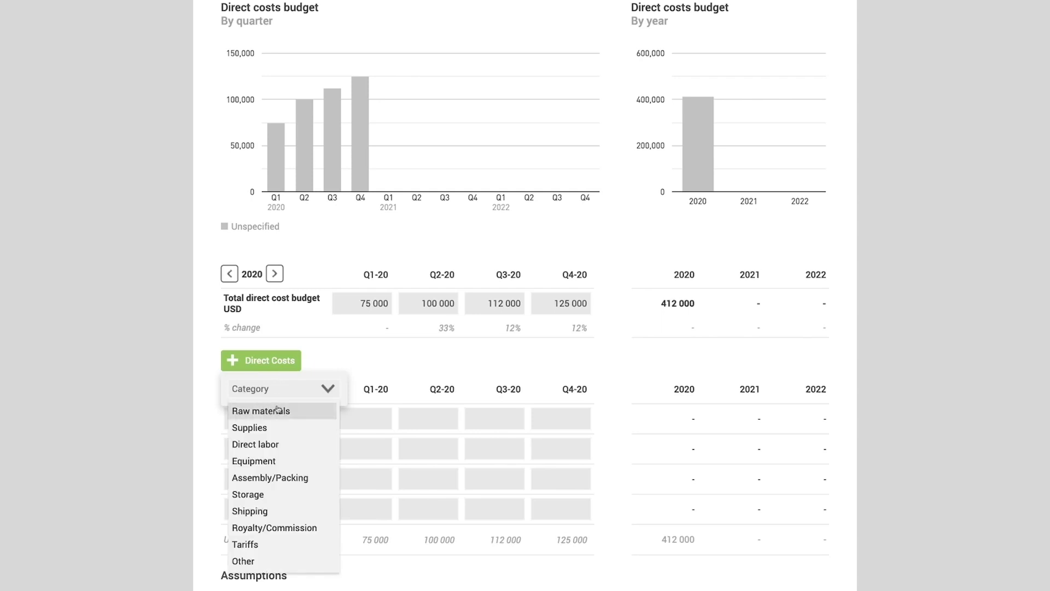
click(278, 411)
- Enter the 2020 quarterly raw materials costs as 35 000, 45 000, 55 000 and 65 000
text(350000)
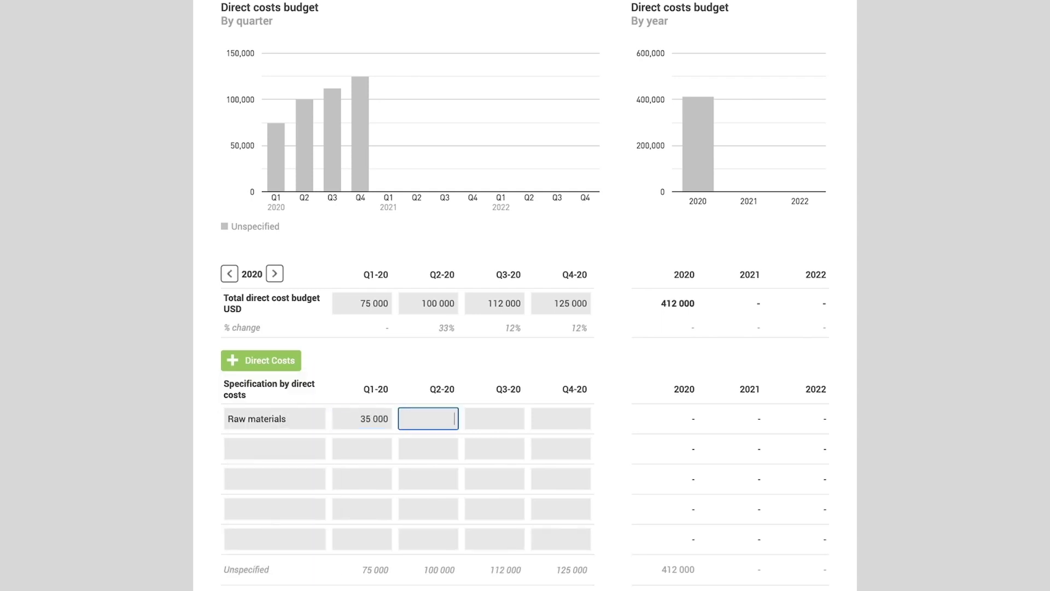
key(Tab)
text(45000)
key(Tab)
text(55000)
key(Tab)
text(65000)
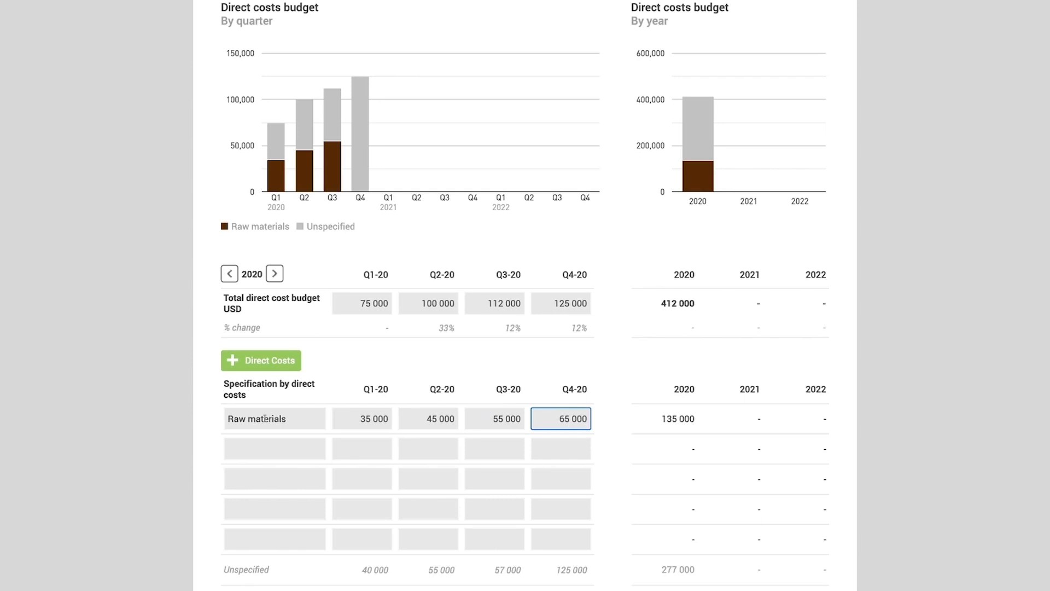
- Add a Direct labor category with 2020 quarterly costs of 35 000, 40 000, 50 000 and 55 000
click(261, 360)
click(273, 388)
click(265, 443)
text(35 000)
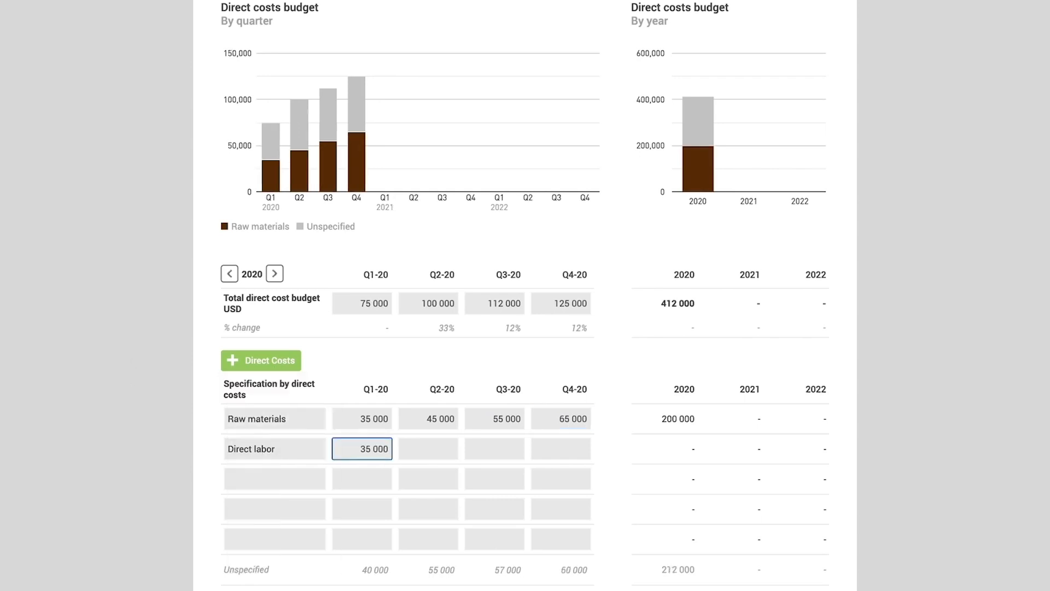
key(Tab)
text(40 000)
key(Tab)
text(50 000)
key(Tab)
text(55)
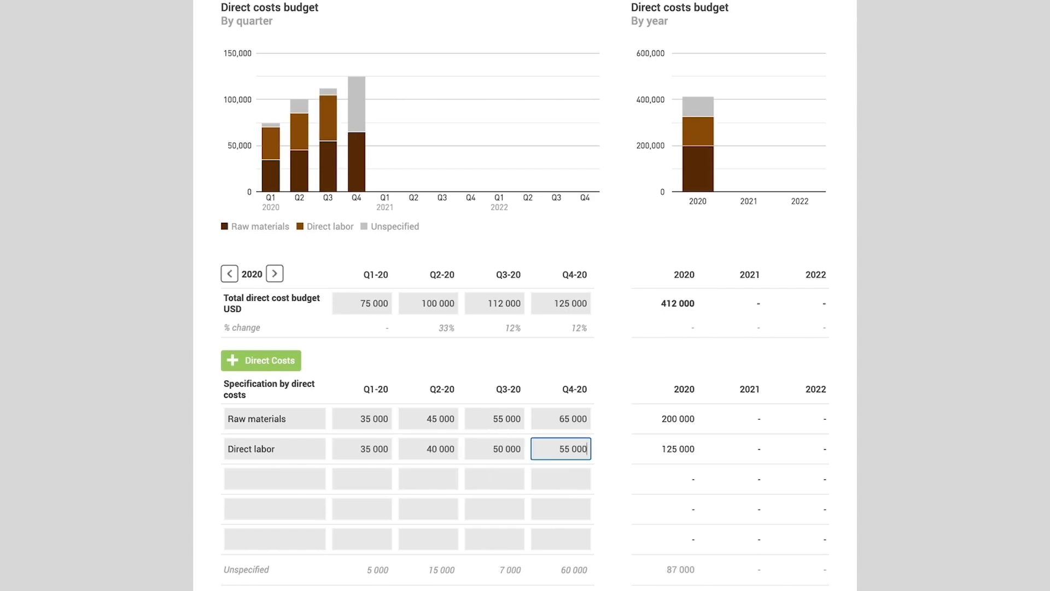
- Open the operational costs budget and add a Personnel cost category
scroll(417, 434, up, 4)
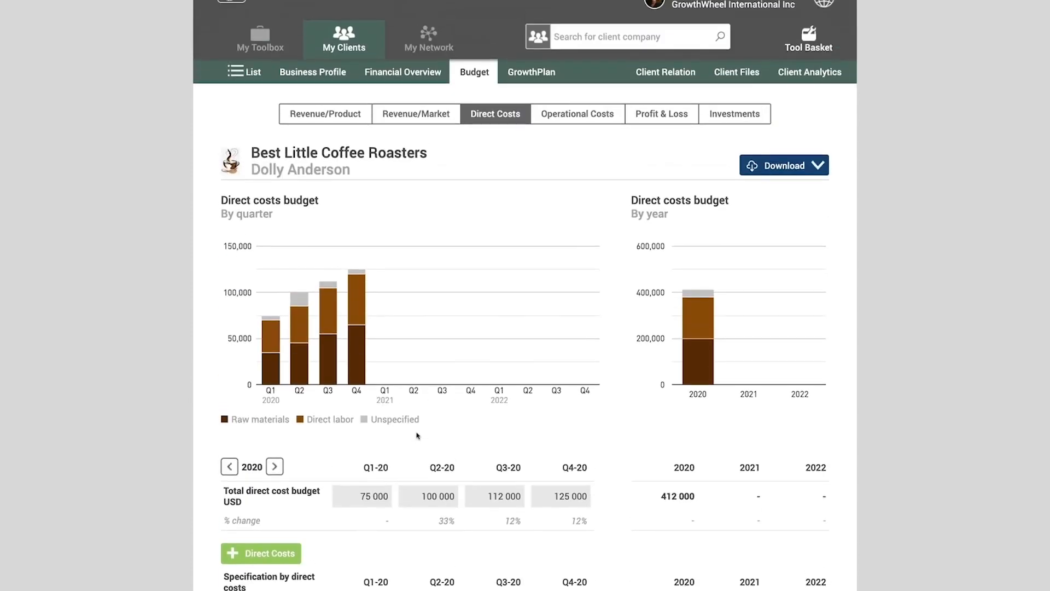
click(587, 118)
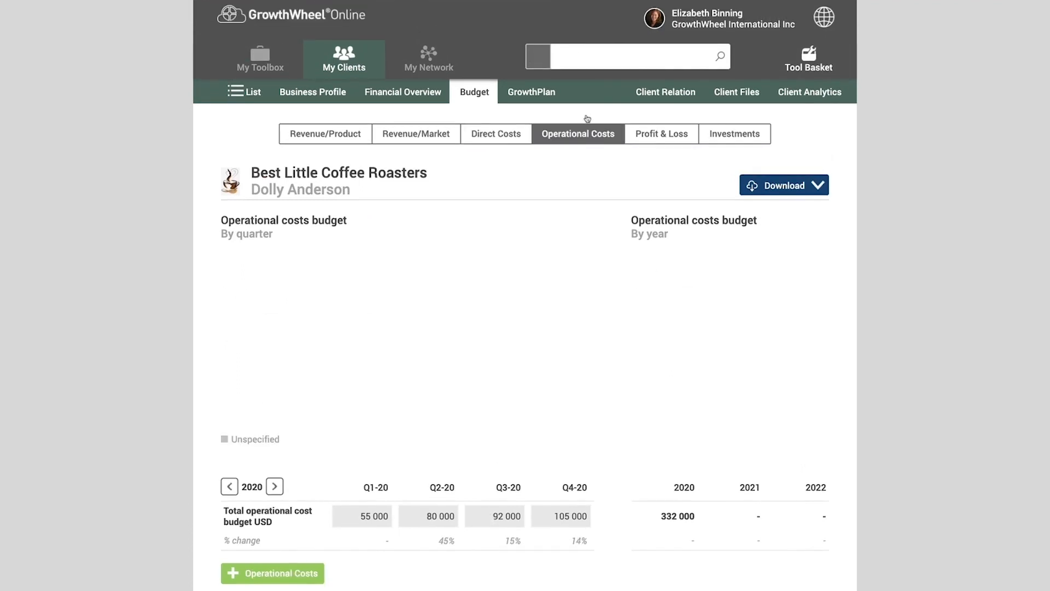
scroll(403, 383, down, 3)
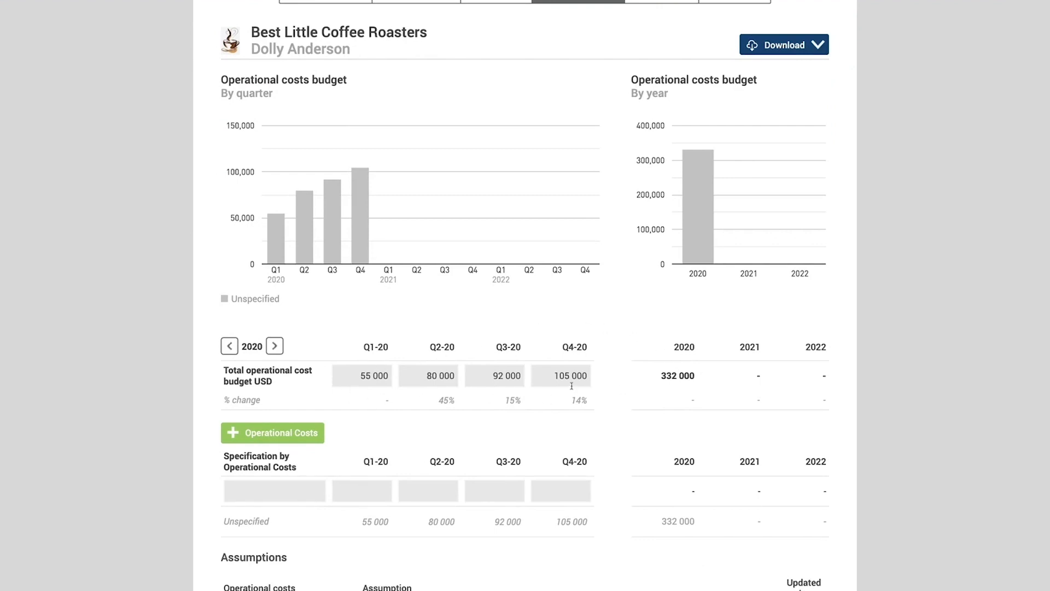
click(317, 432)
scroll(318, 432, down, 2)
click(271, 386)
click(273, 403)
- Enter the 2020 quarterly personnel costs as 45 000, 55 000, 60 000 and 65 000
text(45000)
key(Tab)
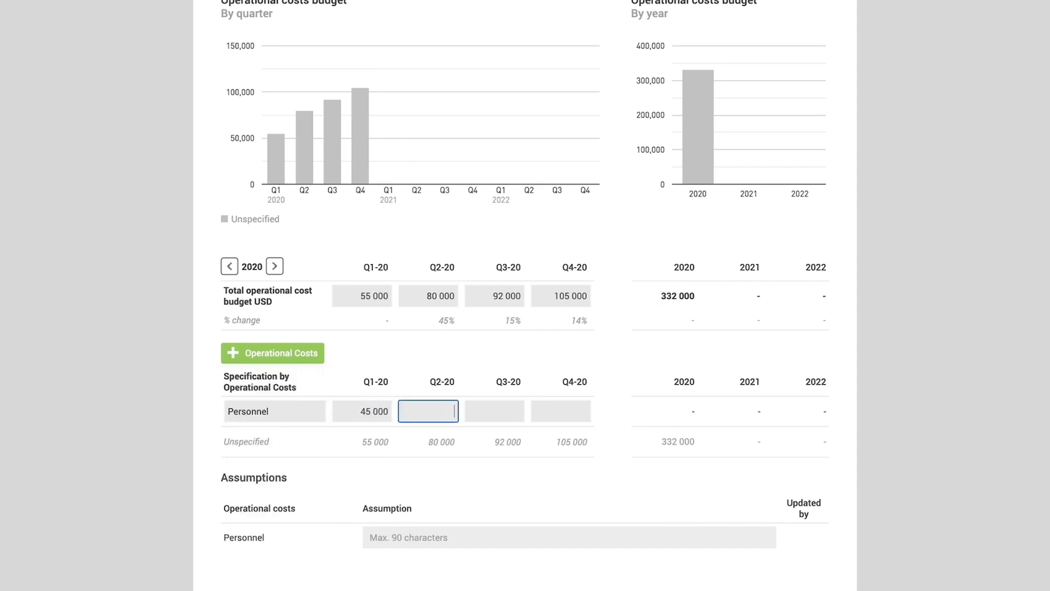
text(550)
text(600000)
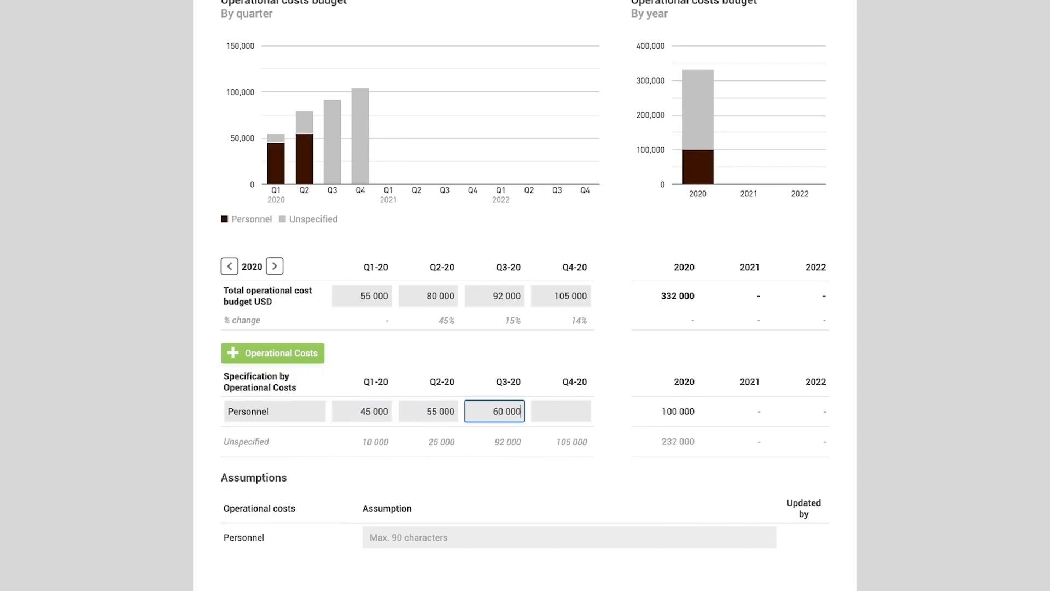
key(Tab)
text(65000)
- Add a Sales and Marketing category with 2020 quarterly costs of 2 000, 4 000, 5 000 and 4 000
click(302, 352)
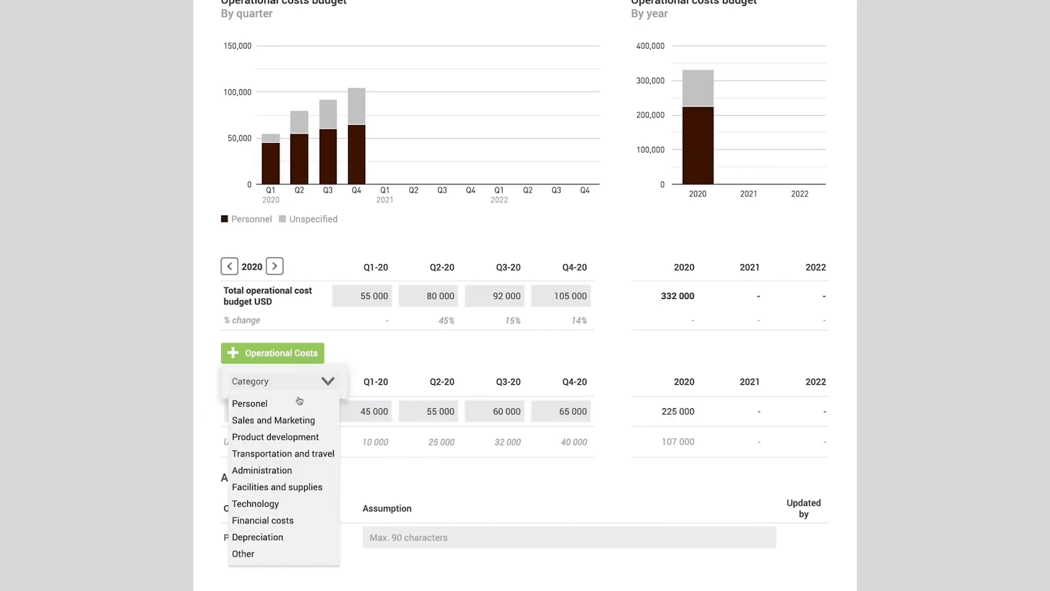
click(273, 422)
click(361, 441)
text(2 000)
key(Tab)
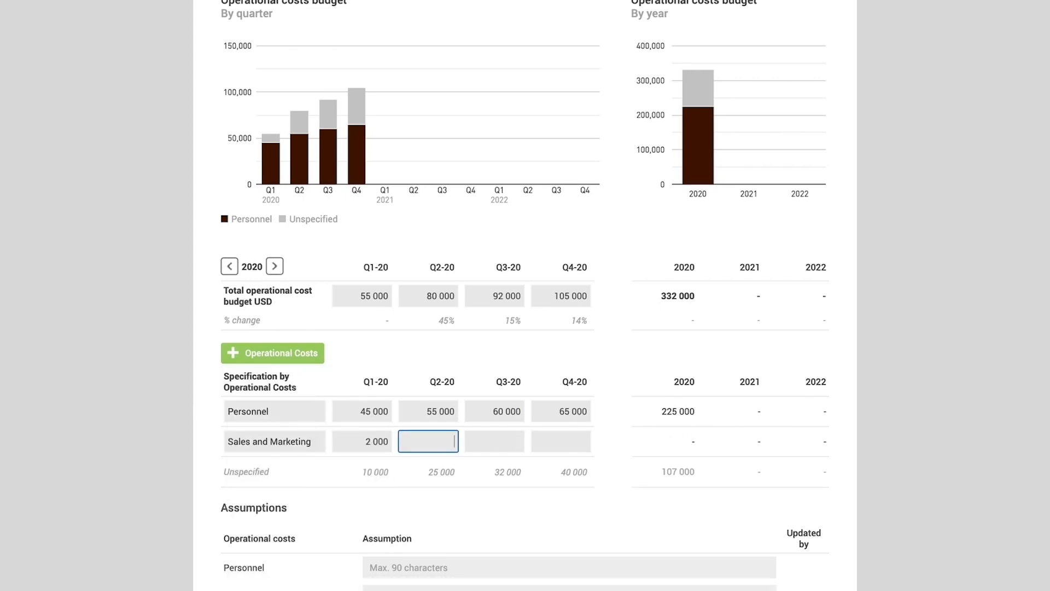
text(4000)
key(Tab)
text(5000)
key(Tab)
text(4000)
- Add a Facilities and supplies category with 2020 quarterly costs of 8 000, 15 000, 20 000 and 25 000
click(276, 352)
click(271, 376)
click(274, 486)
click(361, 471)
text(8000)
key(Tab)
text(15000)
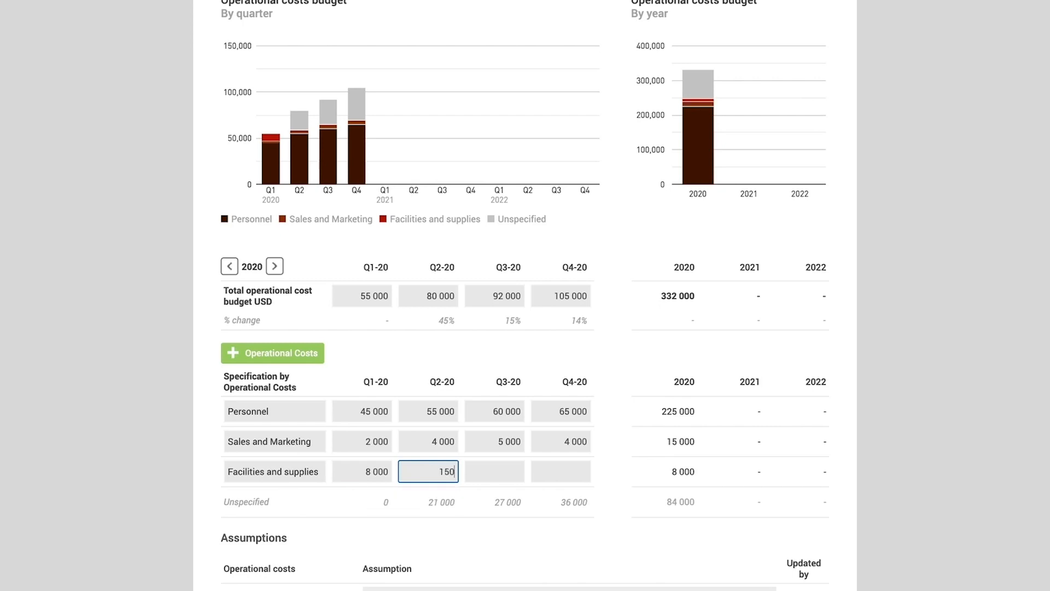
key(Tab)
text(20000)
key(Tab)
text(250)
text(00)
- Add an assumption for Facilities and supplies reading "will begin renting new facility in Q2"
scroll(525, 383, down, 3)
click(569, 508)
text(w)
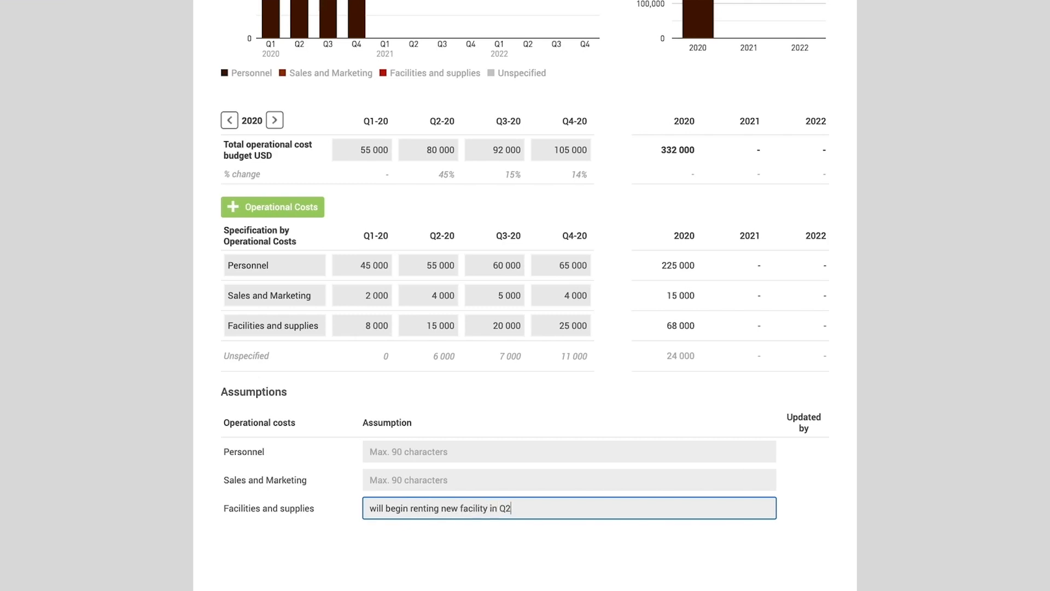
click(400, 421)
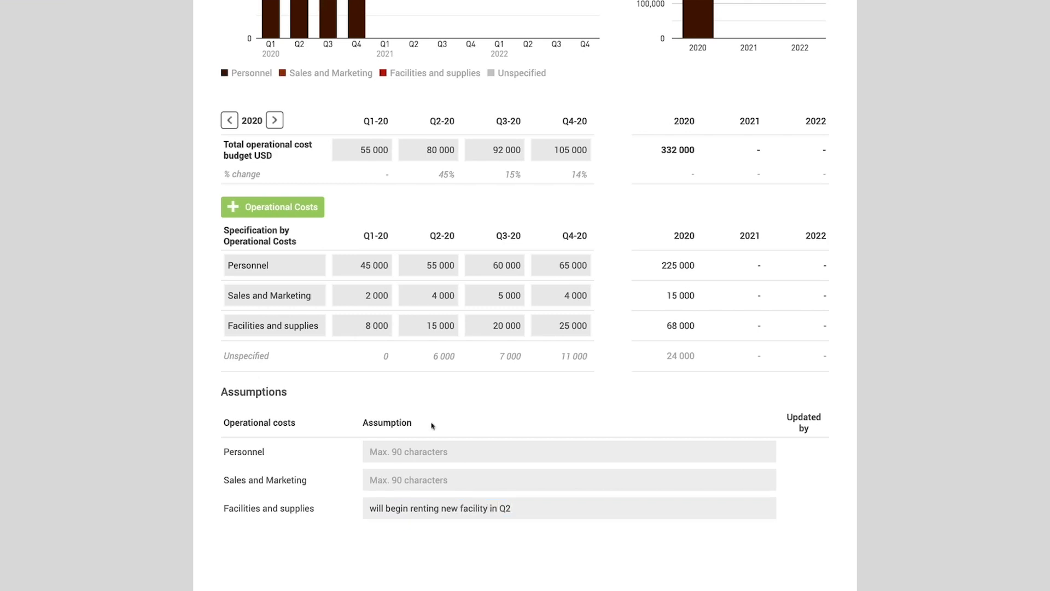
- Open the investments budget and create a new investment with the headline "Manufacturing Equipment"
scroll(530, 402, up, 5)
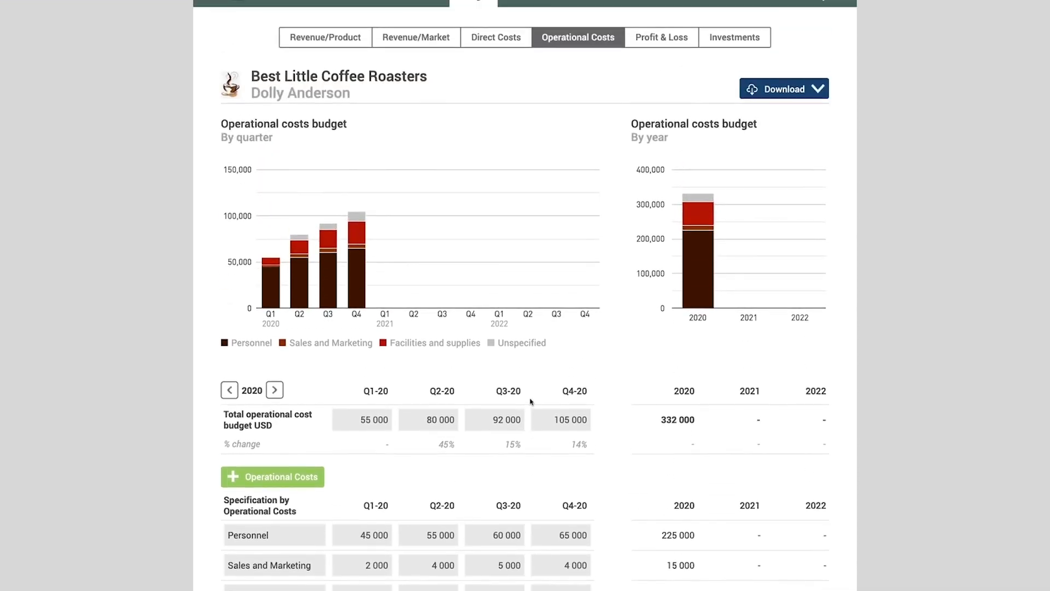
scroll(530, 402, up, 2)
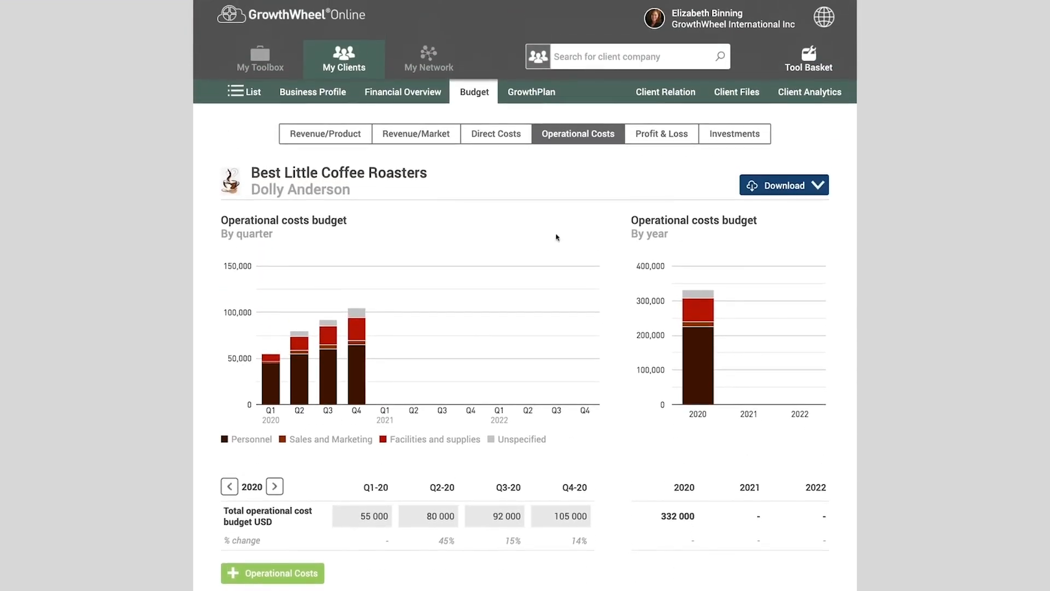
click(728, 133)
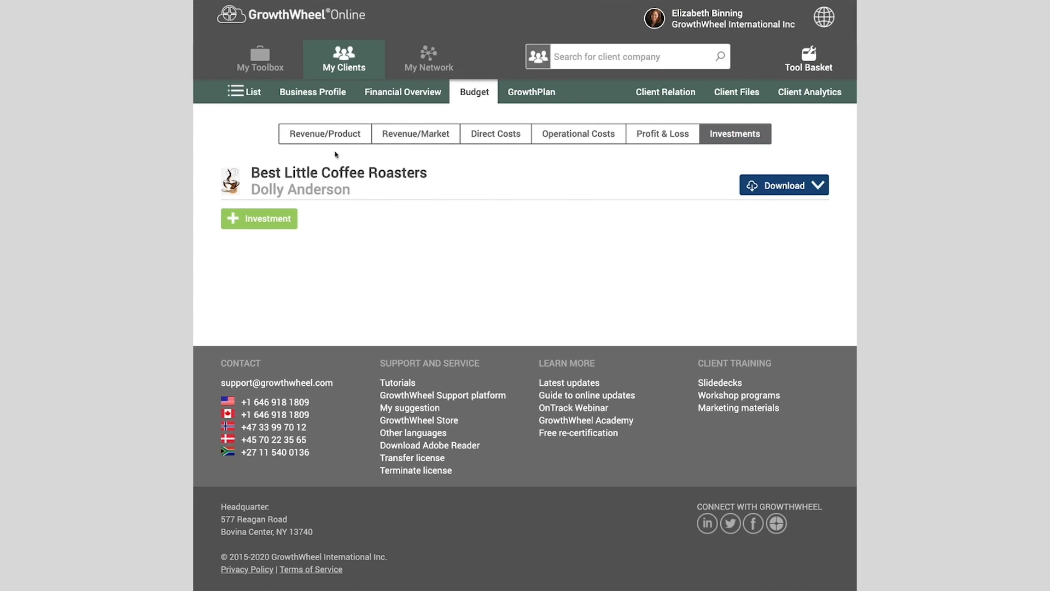
click(262, 219)
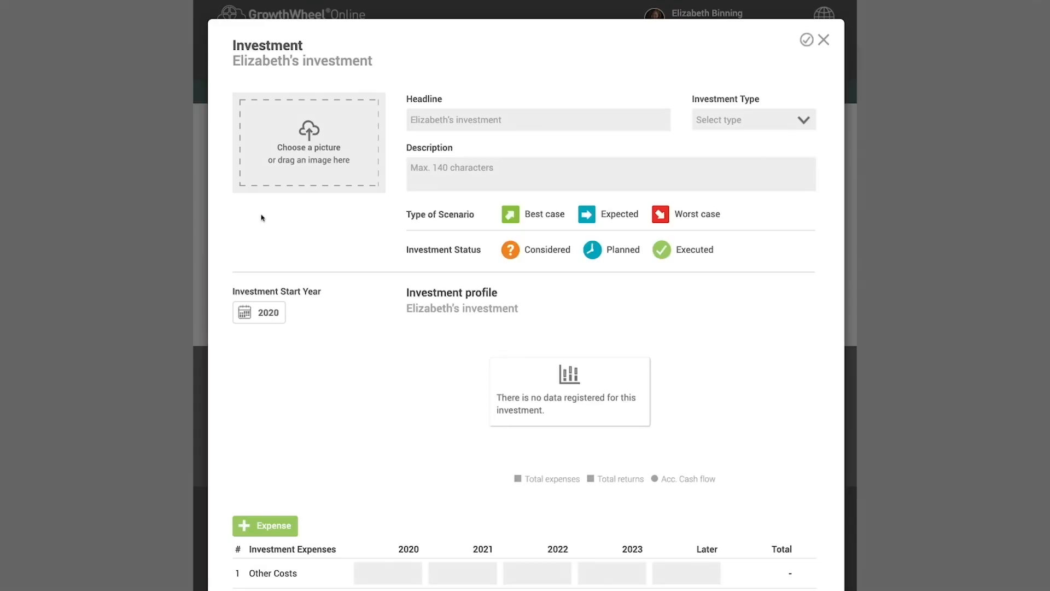
click(428, 123)
text(Manufacturing Equipment)
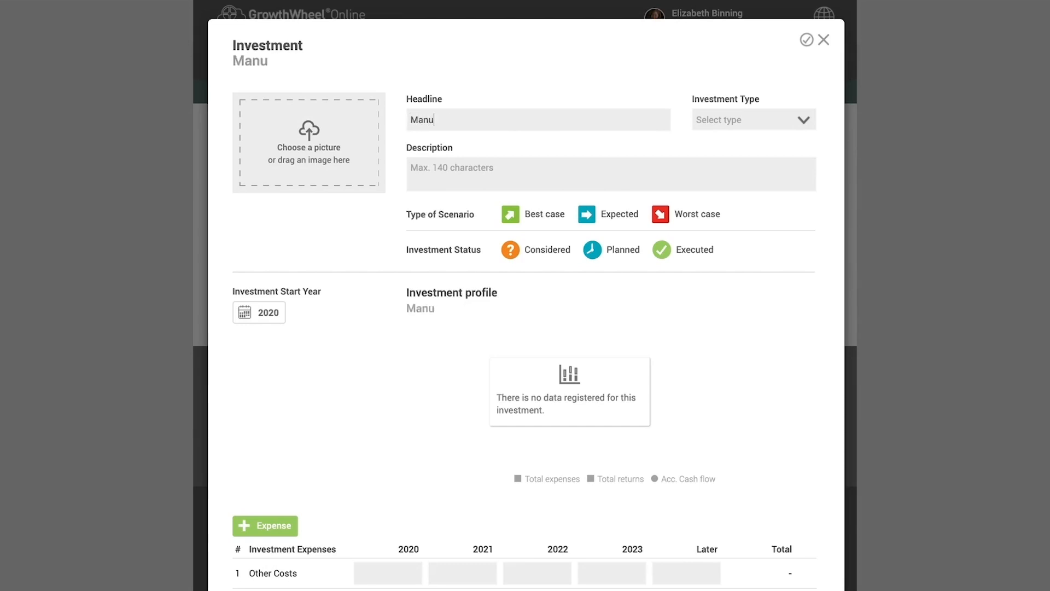
- Set the investment type to Equipment and describe it as "CRM 300 - capable of manufacturing parts for mini coffee roaster"
click(704, 127)
click(721, 325)
key(Tab)
text(CRM 300 - capable of manufacturing parts for mini coffee roaster)
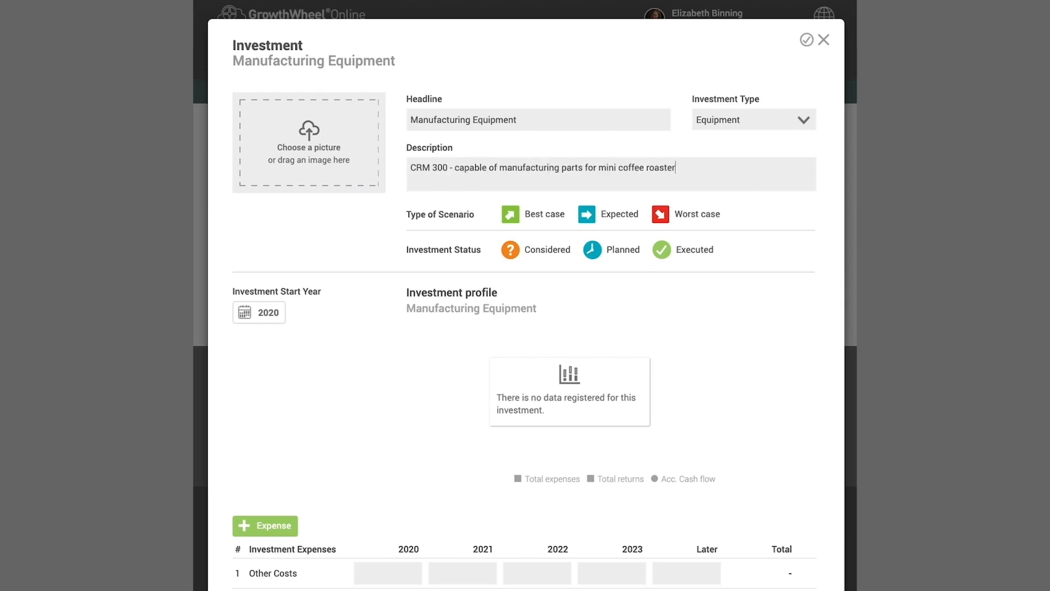
- Upload the manufacturing equipment image as the investment's picture
click(307, 153)
click(197, 234)
click(1040, 516)
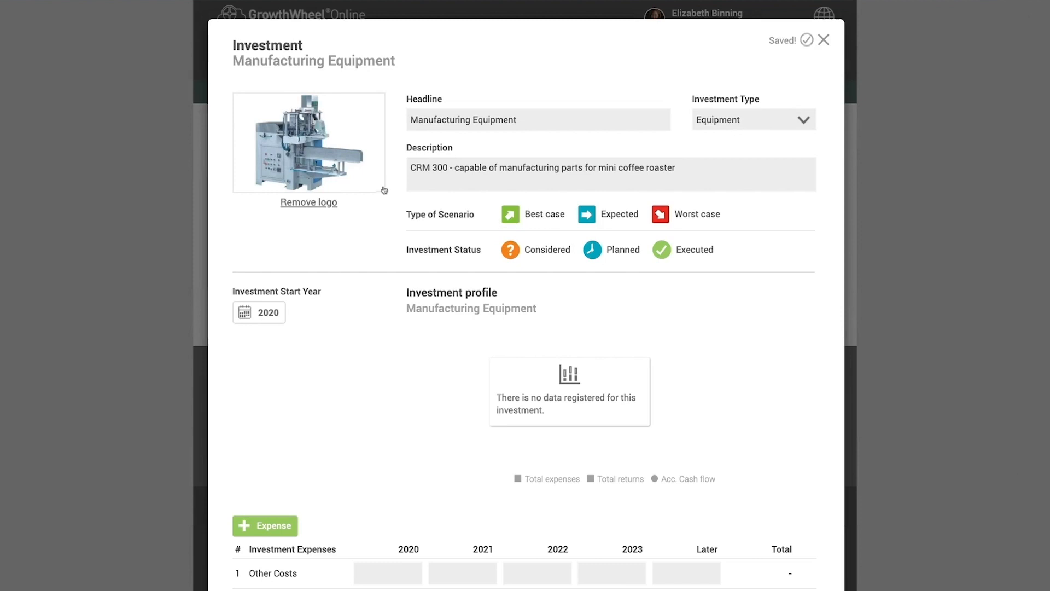
- Mark the Manufacturing Equipment investment as a Best case scenario with status Executed and start year 2020
click(513, 217)
click(586, 215)
click(663, 215)
click(509, 214)
click(517, 251)
click(593, 251)
click(666, 251)
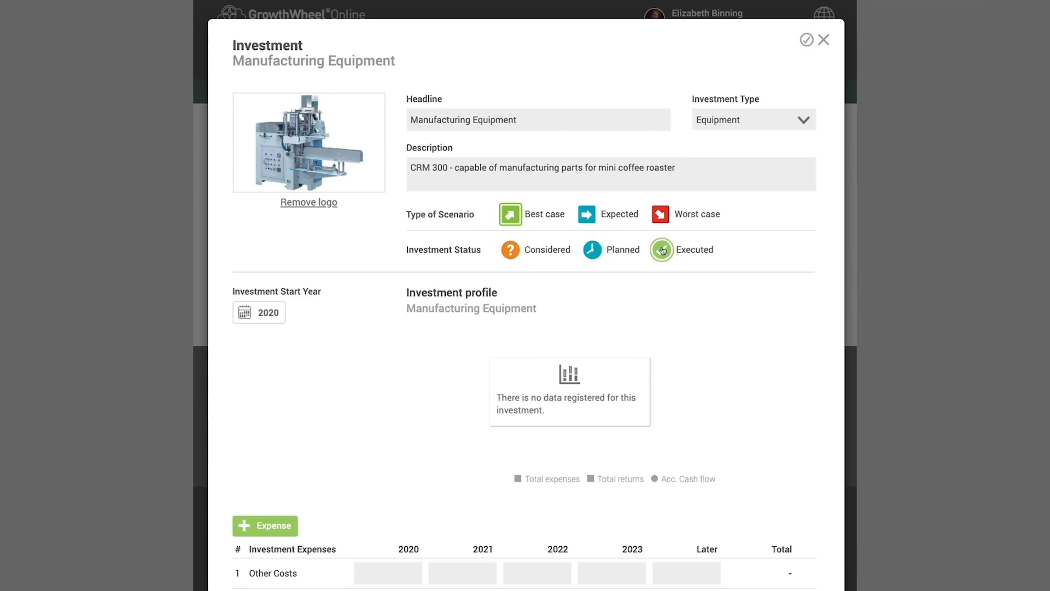
scroll(413, 281, down, 3)
click(262, 126)
click(269, 164)
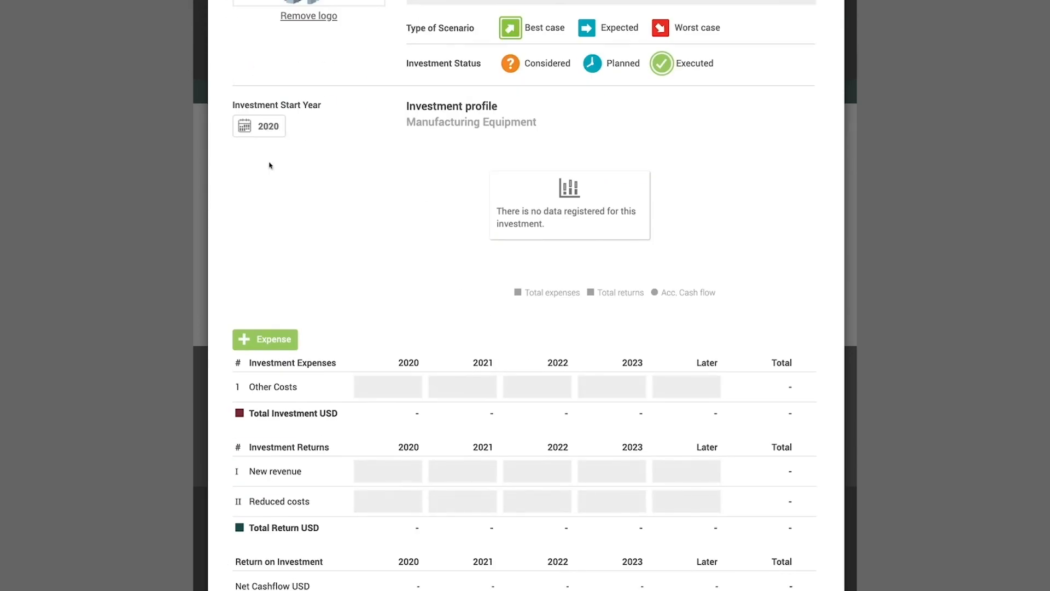
- Add a Machine expense of -50 000 in 2020 to the Manufacturing Equipment investment
scroll(269, 165, down, 3)
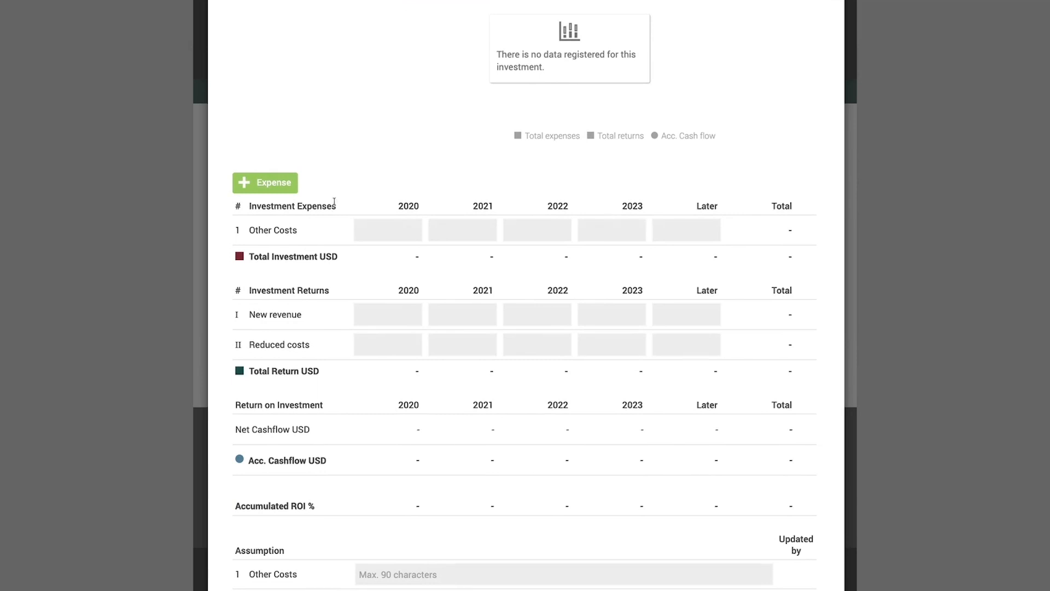
scroll(335, 201, down, 1)
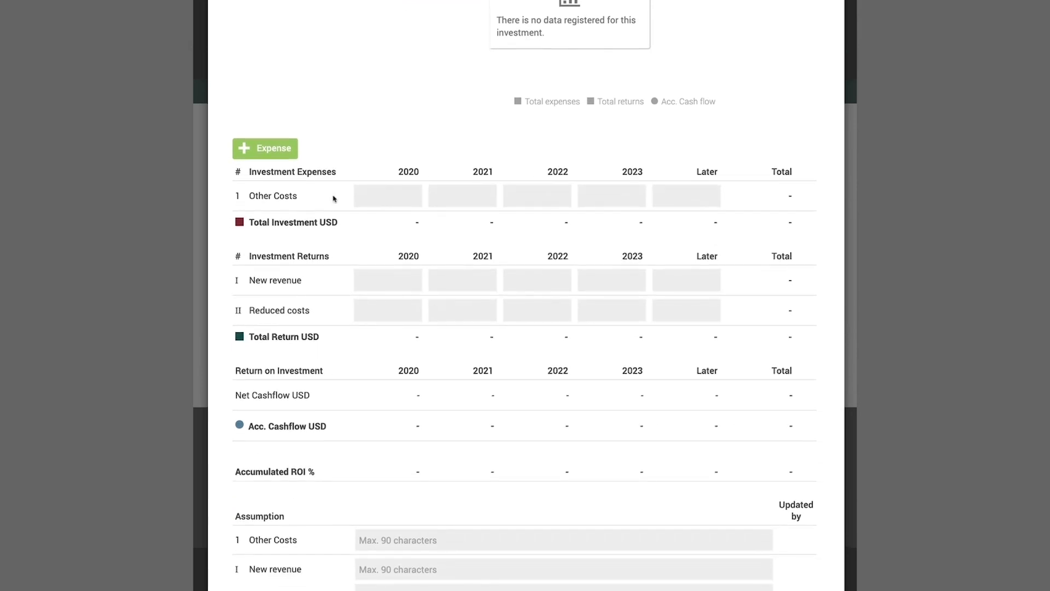
click(280, 157)
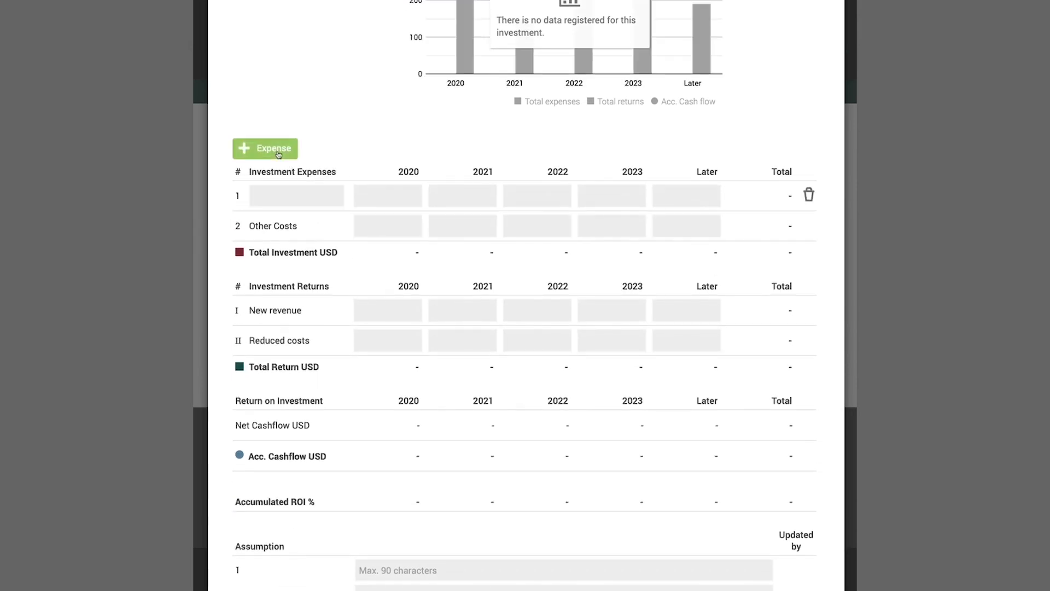
text(Machine)
key(Tab)
text(-50000)
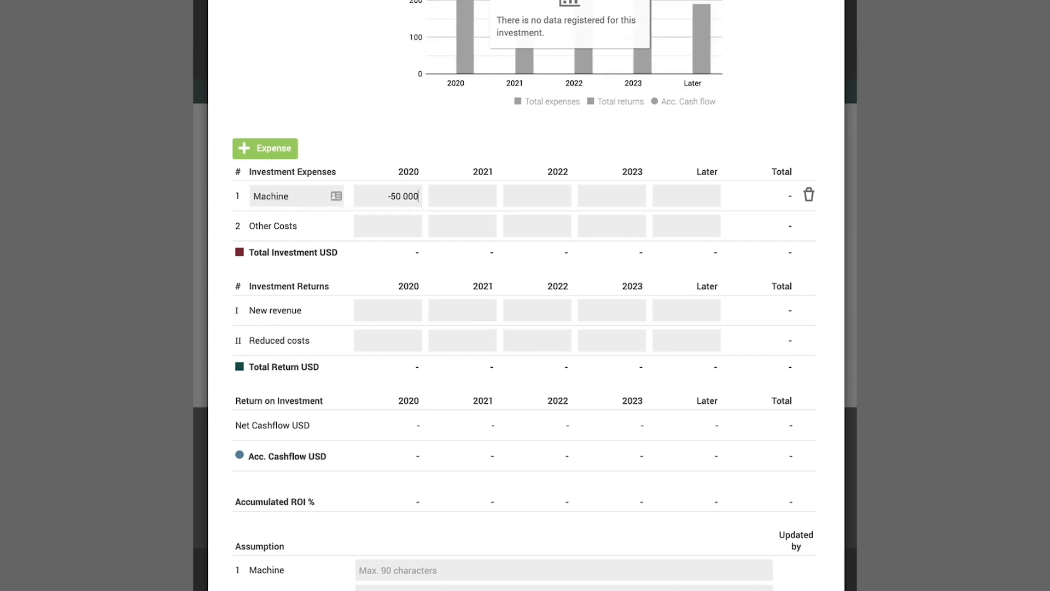
- Add an Installation expense of -8 000 in 2020
click(261, 147)
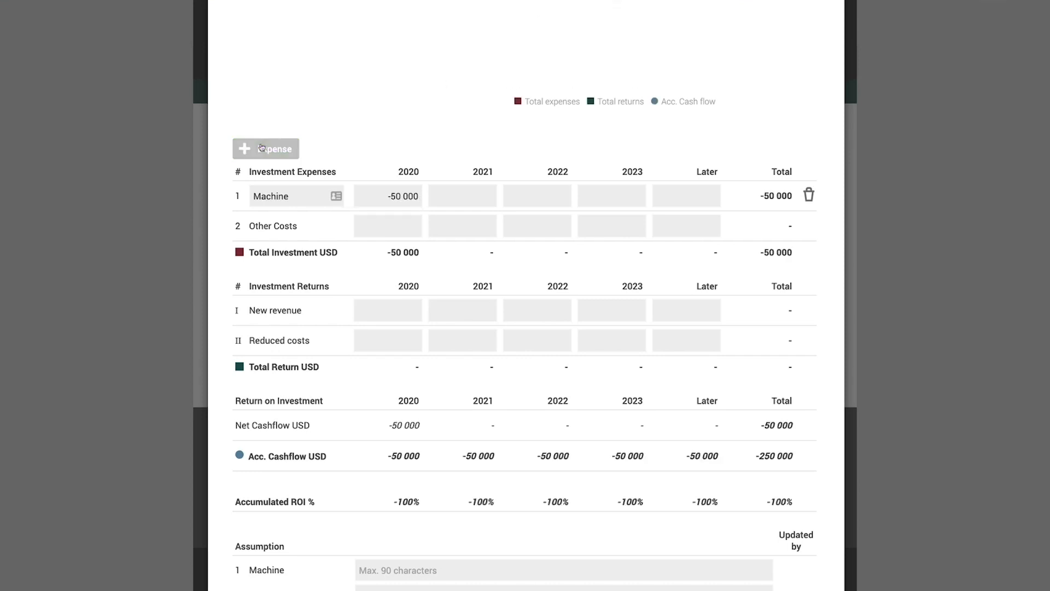
text(Installation)
key(Tab)
text(-8)
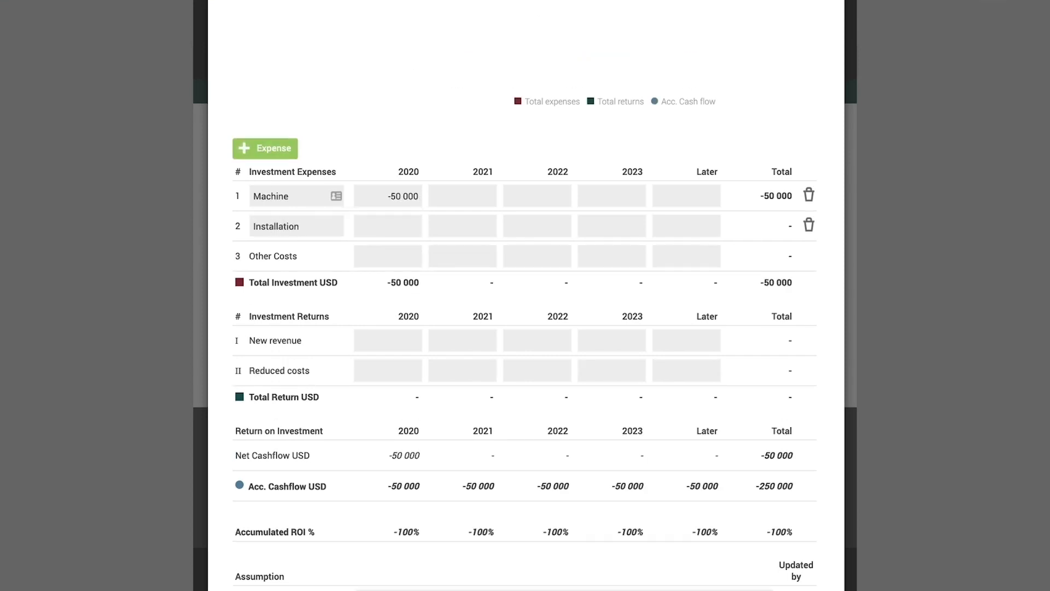
- Add a Maintenance expense of -1 000 for each year from 2020 to 2023
click(294, 140)
text(Maintenan)
key(Tab)
text(-1000)
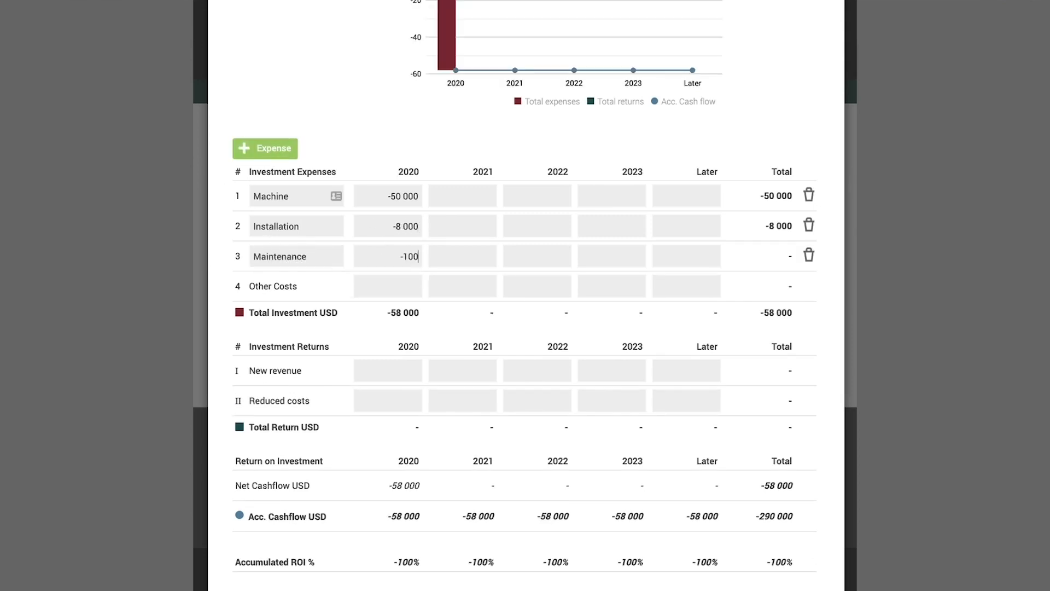
key(Tab)
text(-1000)
key(Tab)
text(-1000)
key(Tab)
text(-1 000)
- Enter Other Costs of -10 000 in 2020 and -1 000 in each of 2021, 2022 and 2023
key(Tab)
key(Tab)
text(-10000)
key(Tab)
text(-1000)
key(Tab)
text(-1000)
key(Tab)
text(-1000)
- Enter new revenue of 10 000, 25 000, 35 000 and 55 000 for 2020–2023 and reduced costs of 8 000 in 2020
key(Tab)
key(Tab)
text(10000)
key(Tab)
text(25000)
key(Tab)
text(35 000)
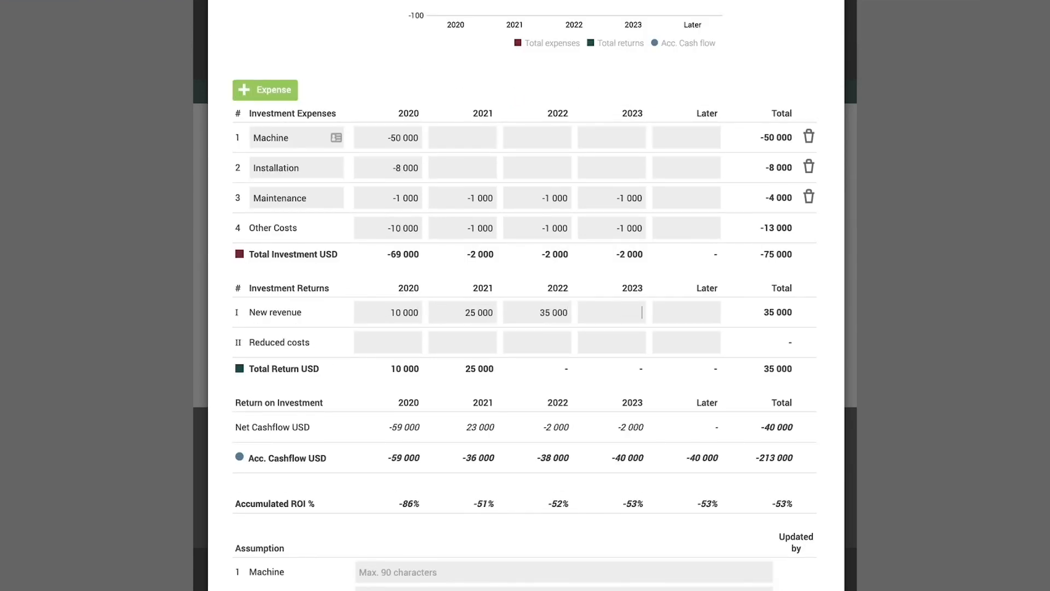
key(Tab)
text(55000)
key(Tab)
key(Tab)
text(8000)
- Add the assumptions "based on invoice" for Machine and "contracted installation costs" for Installation
key(Tab)
key(Tab)
key(Tab)
key(Tab)
key(Tab)
text(based o)
key(Tab)
text(contracted installation costs)
key(Tab)
key(Tab)
key(Tab)
- Add assumptions "new sales from mini coffee roaster" for New revenue and "removes cost of maintaining old machine" for Reduced costs, and close the investment
text(new sal)
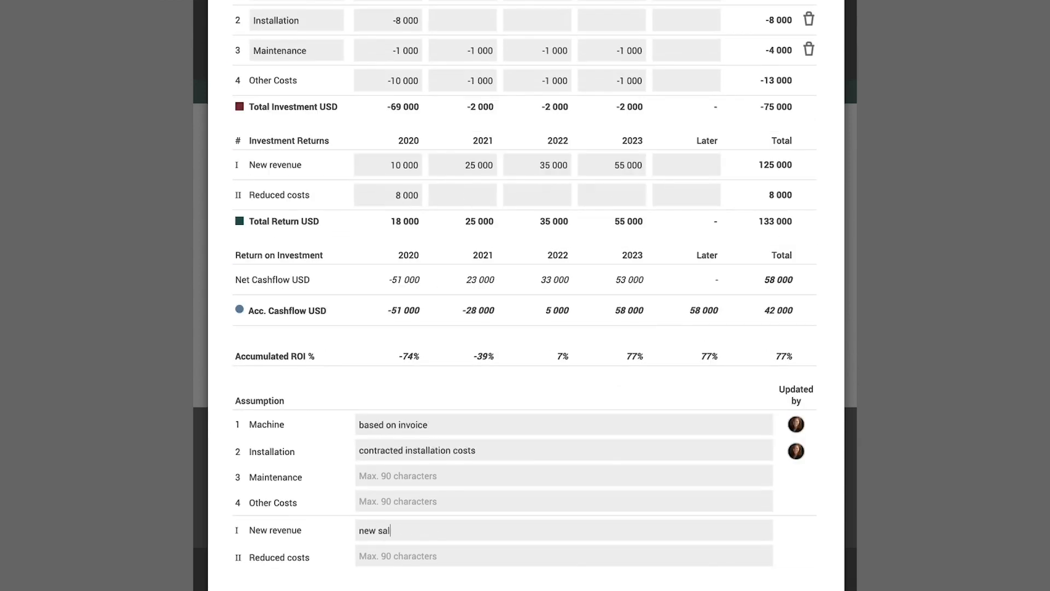
text(es from mini coffee roaster)
key(Tab)
text(rem)
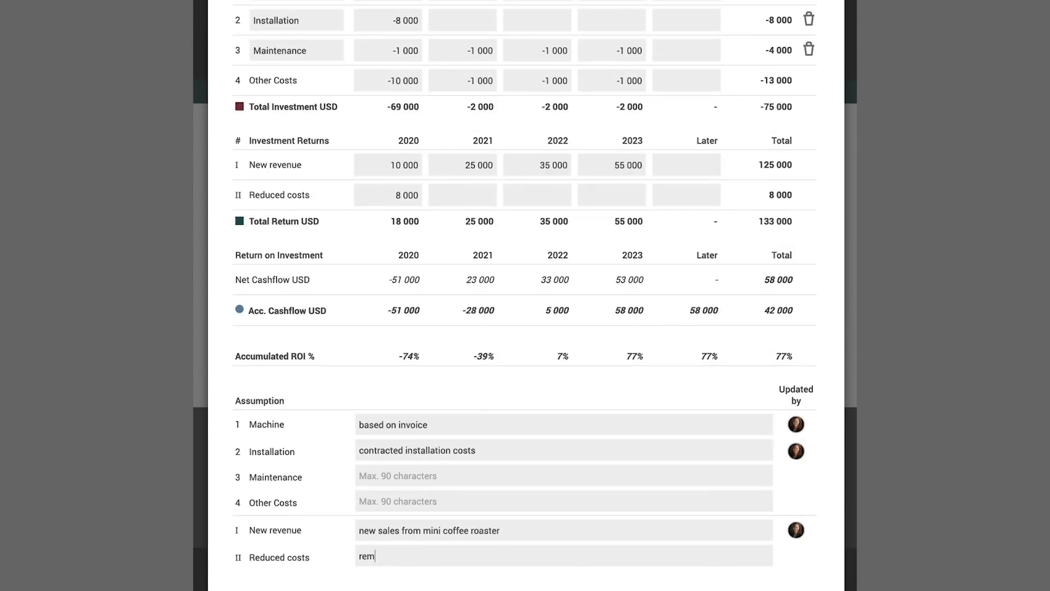
text(oves cost of maintaining old machine)
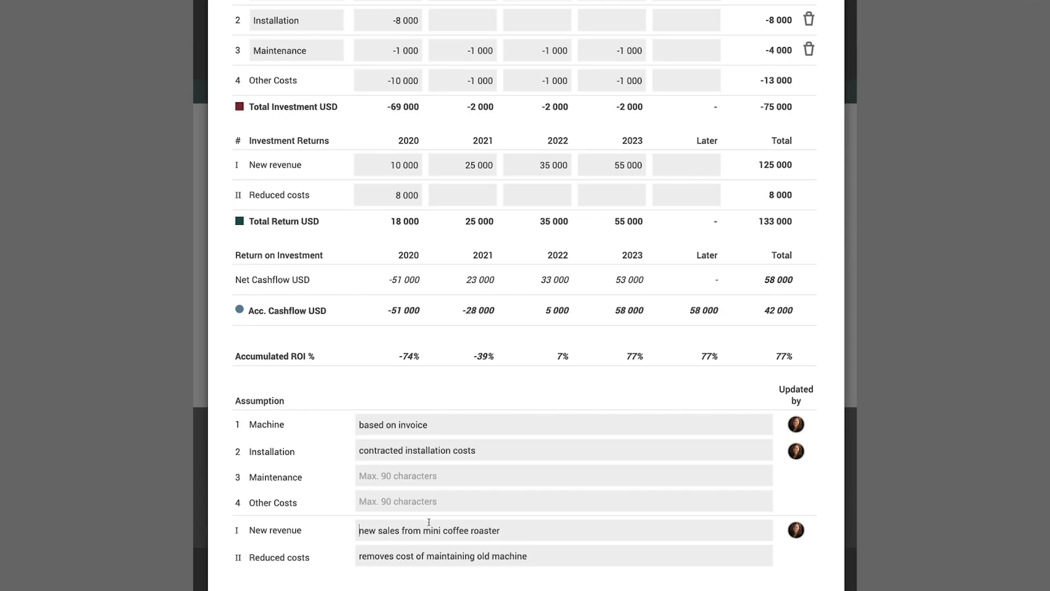
scroll(806, 40, up, 10)
click(806, 40)
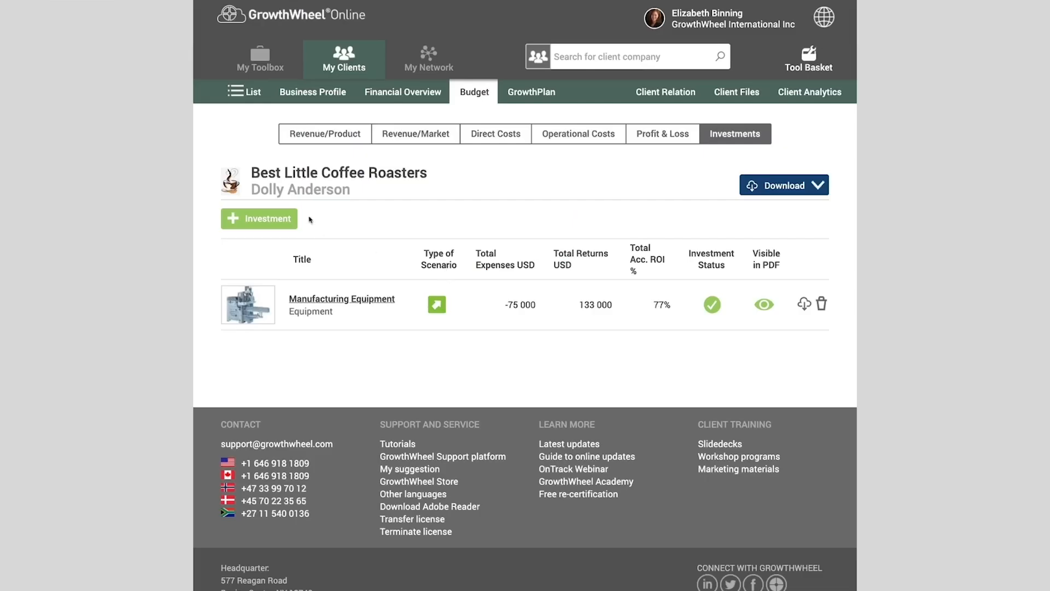
- Create a Staff investment headlined "New Sales Manager" with the description "Used to work for competitor and is highly regarded in the field"
click(276, 219)
text(New Sales Manager)
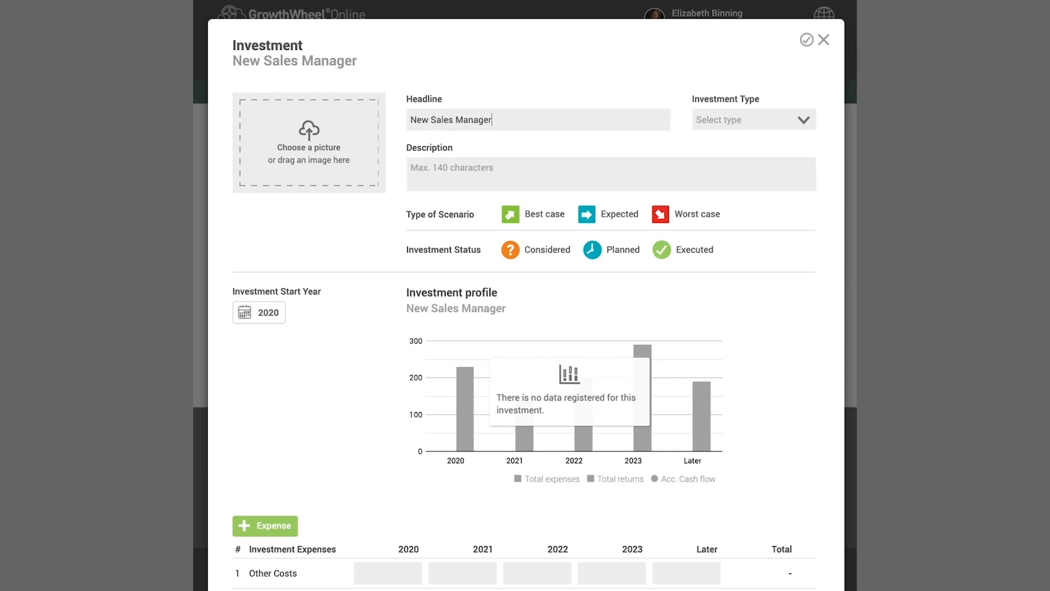
click(715, 117)
click(724, 206)
key(Tab)
text(Us)
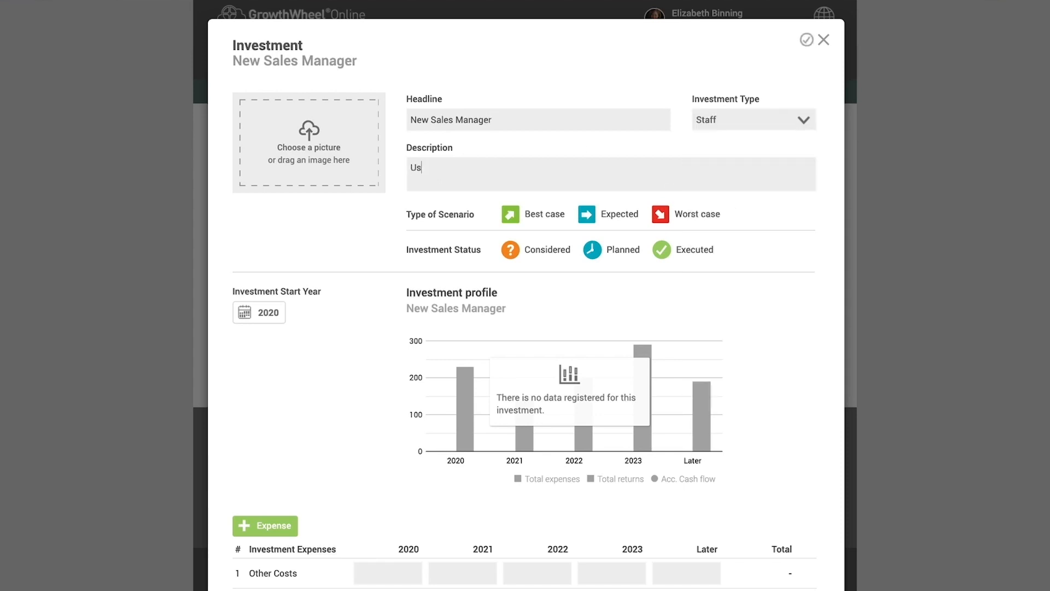
text(ed to work for competitor and is highly regarded in the field)
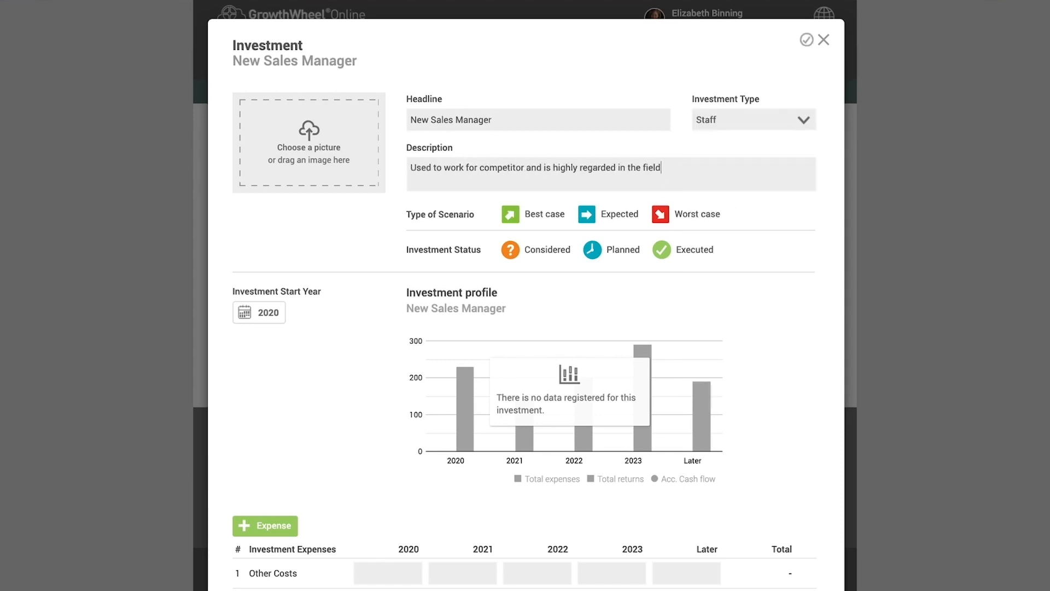
- Mark the New Sales Manager investment as an Expected scenario with status Considered and add a head shot picture
click(586, 214)
click(510, 249)
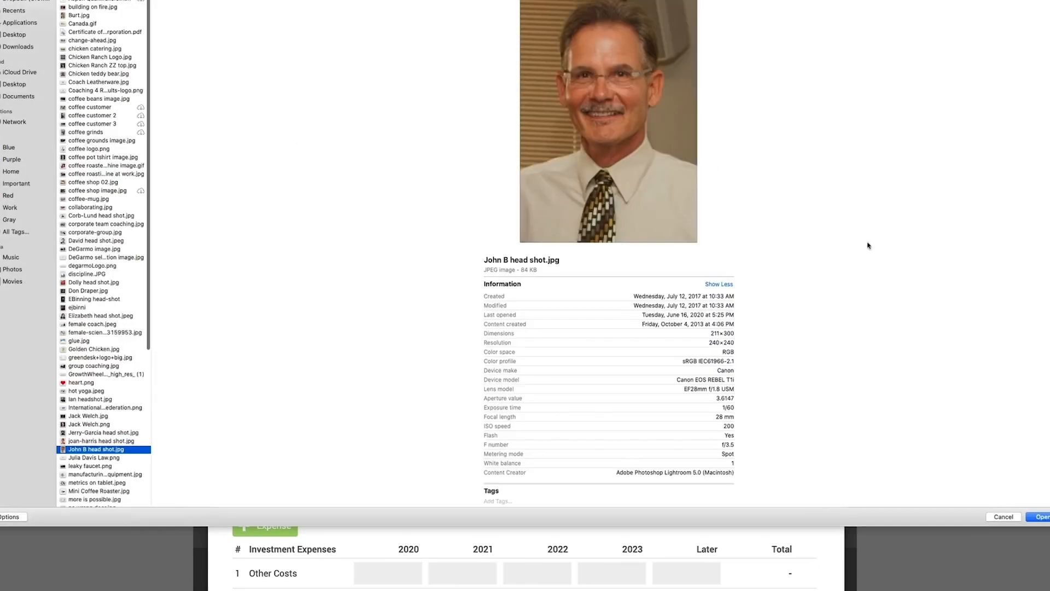
click(1039, 517)
- Add a Salary expense of -50 000, -51 500, -53 000 and -54 000 for 2020 through 2023
scroll(525, 296, down, 4)
click(266, 333)
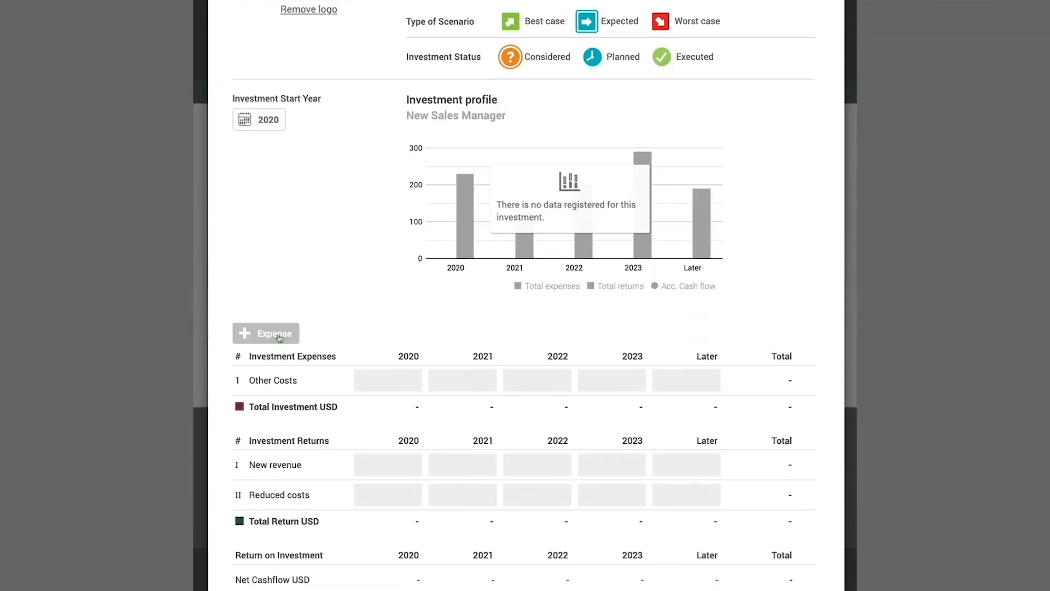
text(-50000)
key(Tab)
text(-51500)
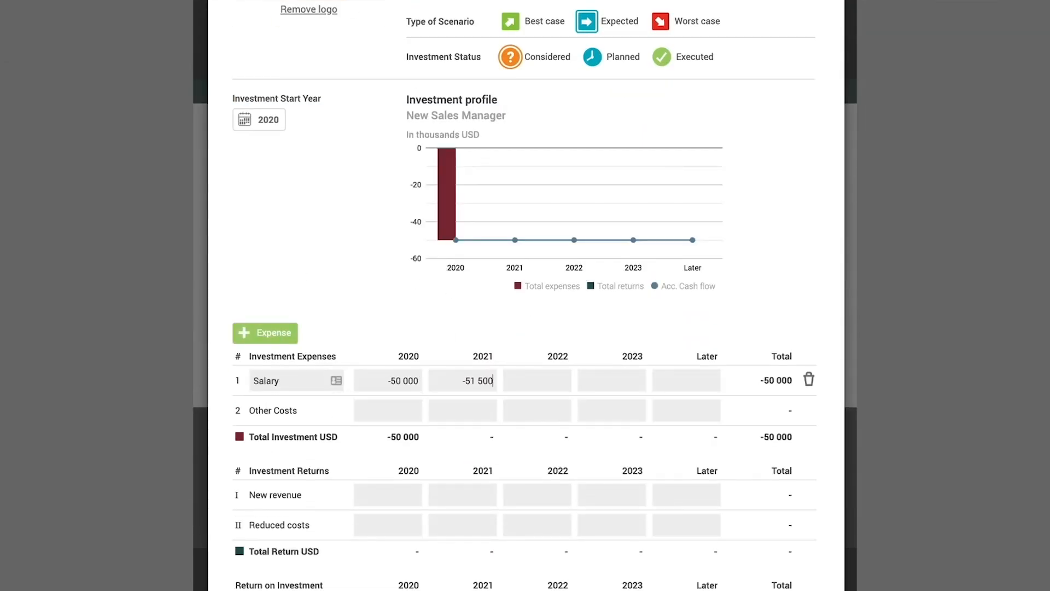
key(Tab)
text(-53 000)
key(Tab)
text(-54000)
key(Tab)
- Add a Benefits expense of -6 000 for each year from 2020 to 2023
click(265, 332)
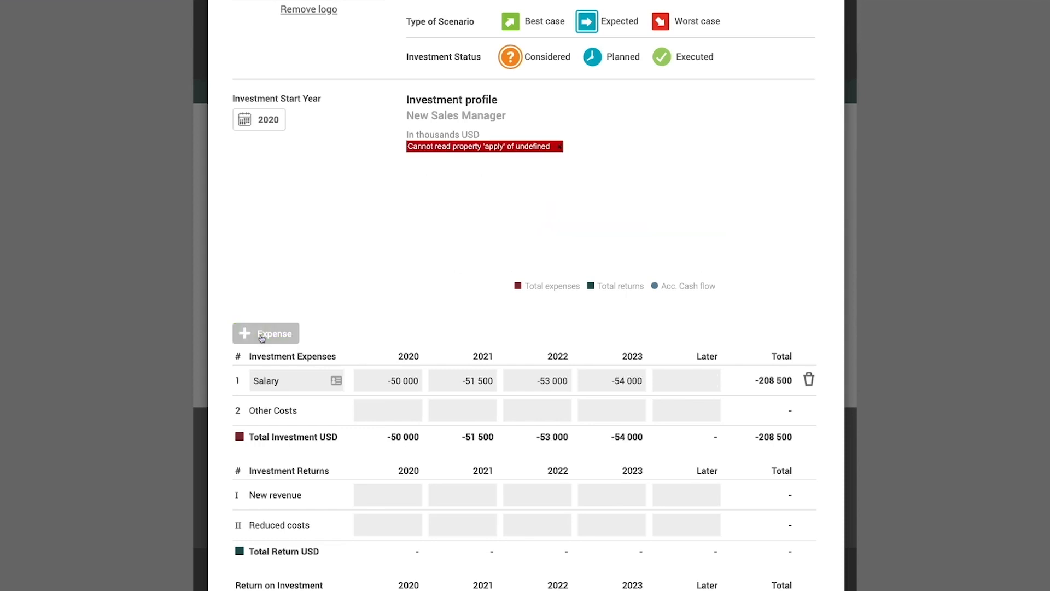
text(Benefits)
key(Tab)
text(-6000)
key(Tab)
text(-6000)
key(Tab)
text(-6000)
- Add a Software licenses expense of -5 000 in 2020 and -3 000 in each of 2021, 2022 and 2023
click(265, 333)
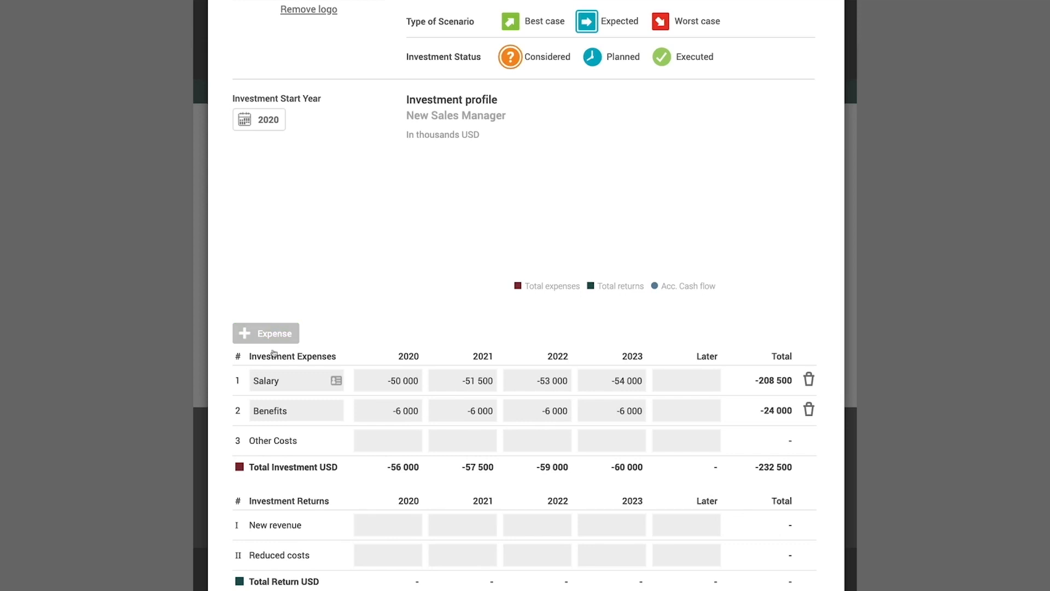
text(Software licenses)
key(Tab)
text(-5 000)
key(Tab)
text(-3000)
key(Tab)
text(-3000)
key(Tab)
text(-3 000)
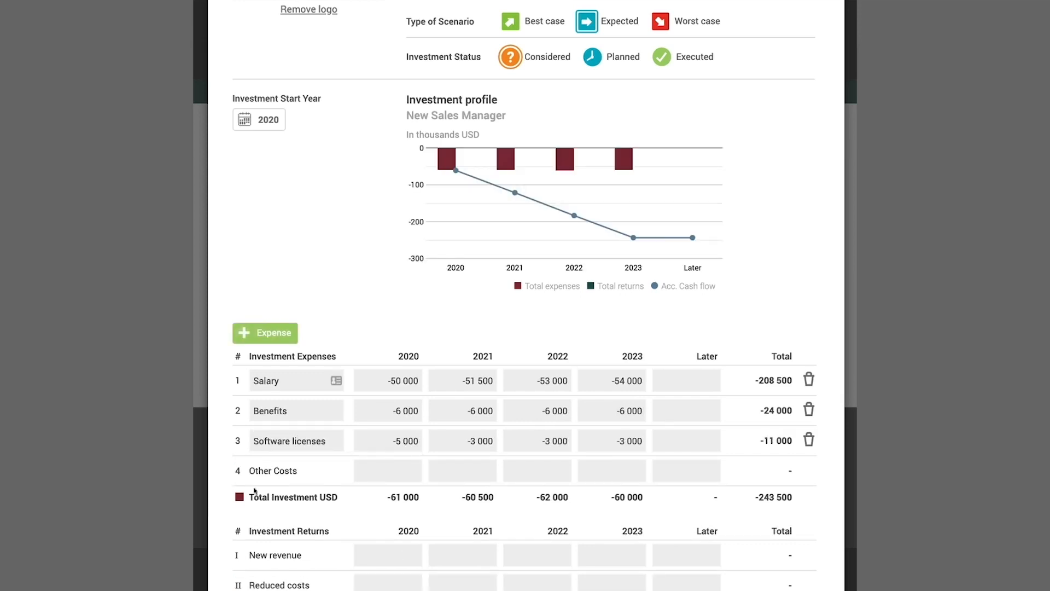
- Enter Other Costs of -3 000 in 2020 and -1 000 in each of 2021, 2022 and 2023
key(Tab)
key(Tab)
text(-3000)
key(Tab)
text(-1000)
key(Tab)
text(-1000)
key(Tab)
text(-1 000)
- Enter 2020–2023 returns: new revenue of 35 000, 60 000, 110 000 and 130 000, and reduced costs of 10 000, 5 000, 5 000 and 5 000
key(Tab)
key(Tab)
text(35000)
key(Tab)
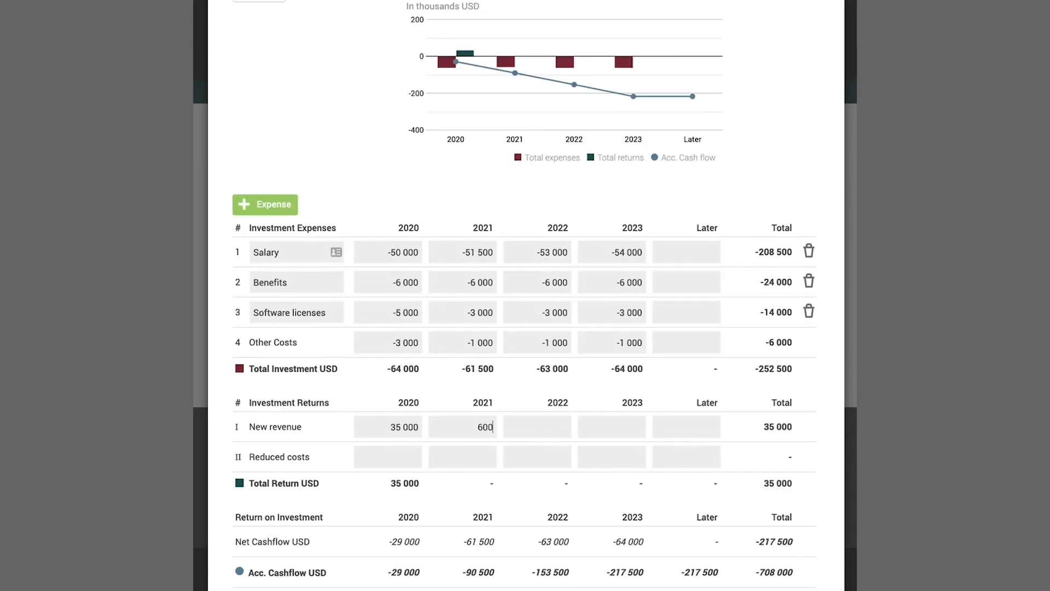
text(60000)
key(Tab)
text(110000)
key(Tab)
text(13000010000)
key(Tab)
text(5000)
key(Tab)
text(5000)
key(Tab)
text(5000)
- Close the New Sales Manager investment and switch its visibility in the PDF off and back on
scroll(649, 44, up, 3)
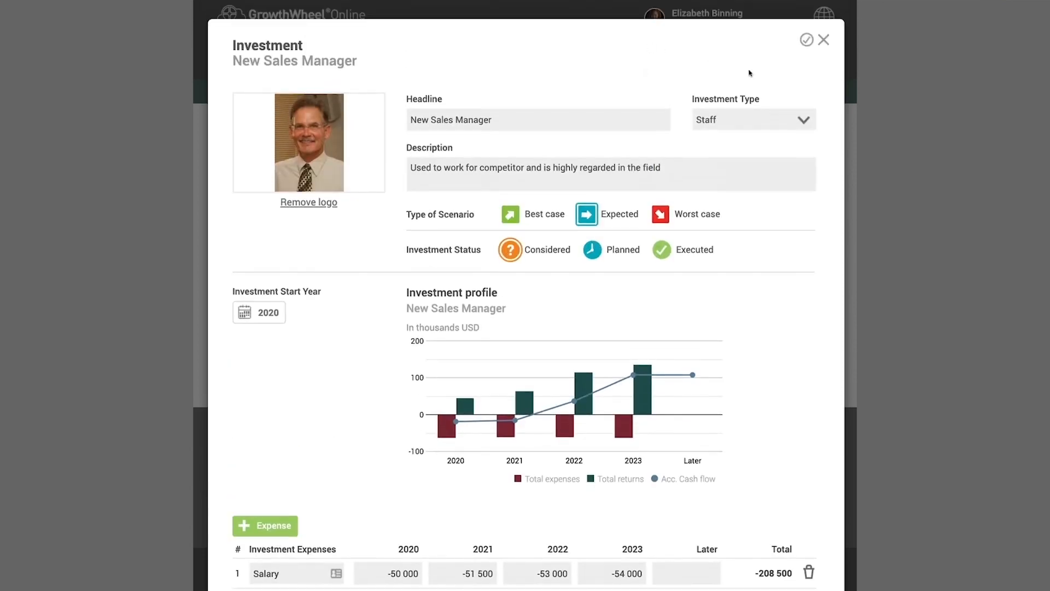
mouse_move(808, 41)
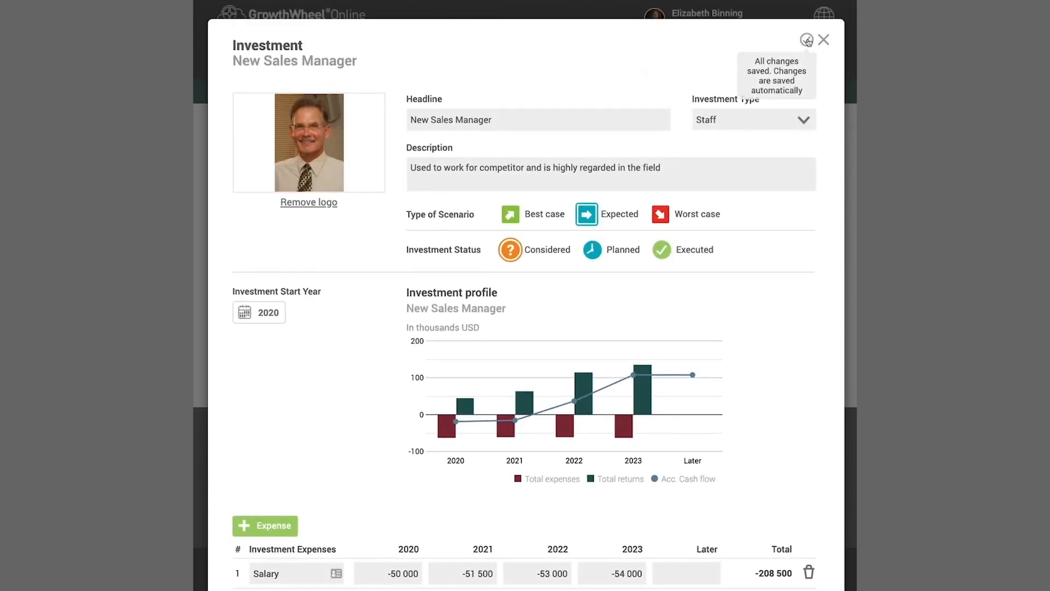
click(823, 40)
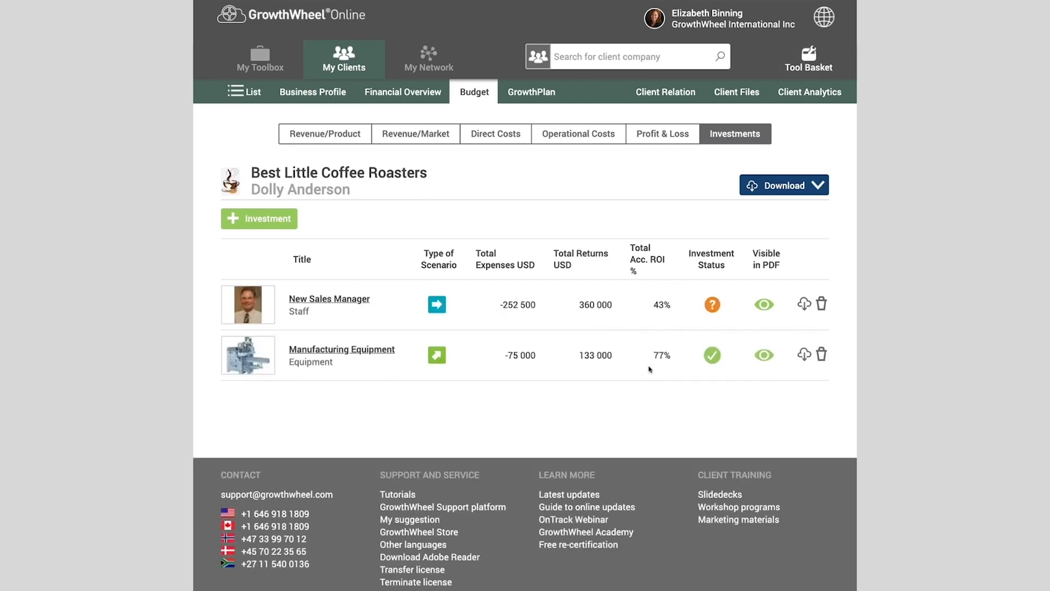
click(765, 305)
click(765, 305)
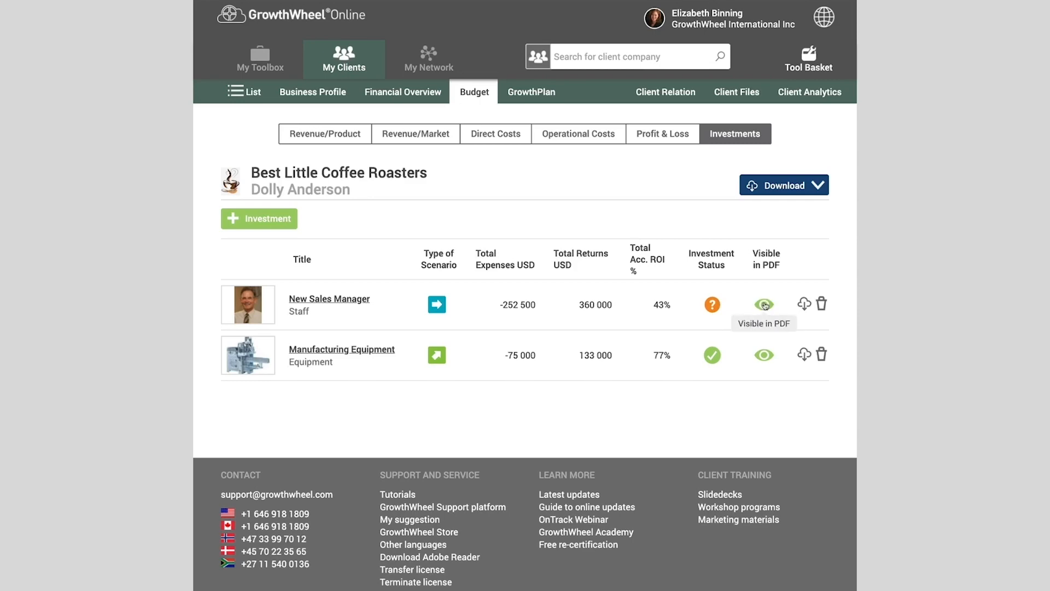
- Download the full budget as a PDF including revenue per product and market, direct costs, operational costs, profit and loss, and investments
click(818, 186)
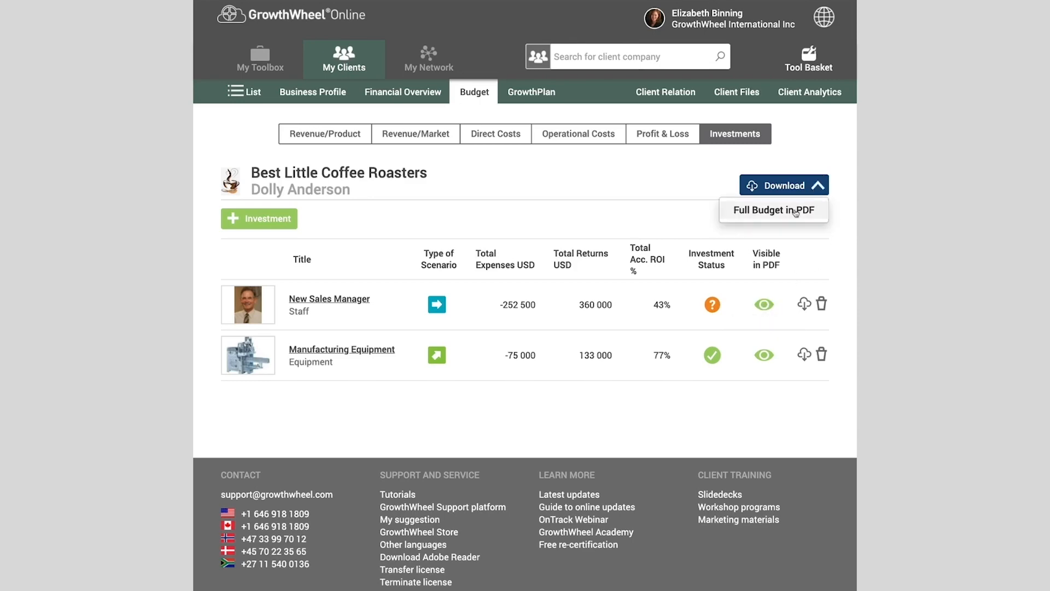
click(796, 212)
click(412, 254)
click(413, 275)
click(414, 315)
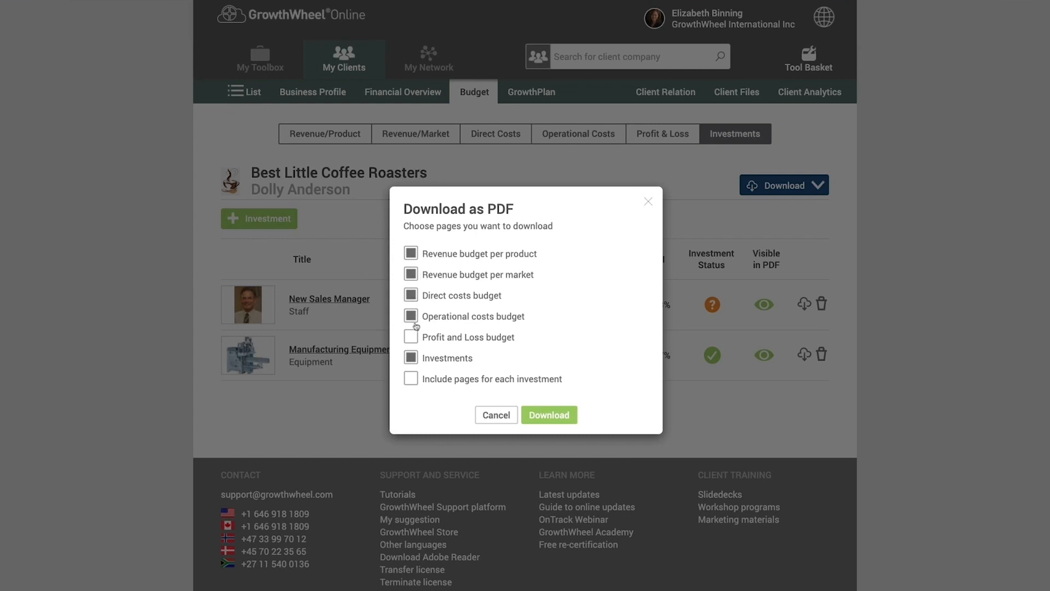
click(414, 337)
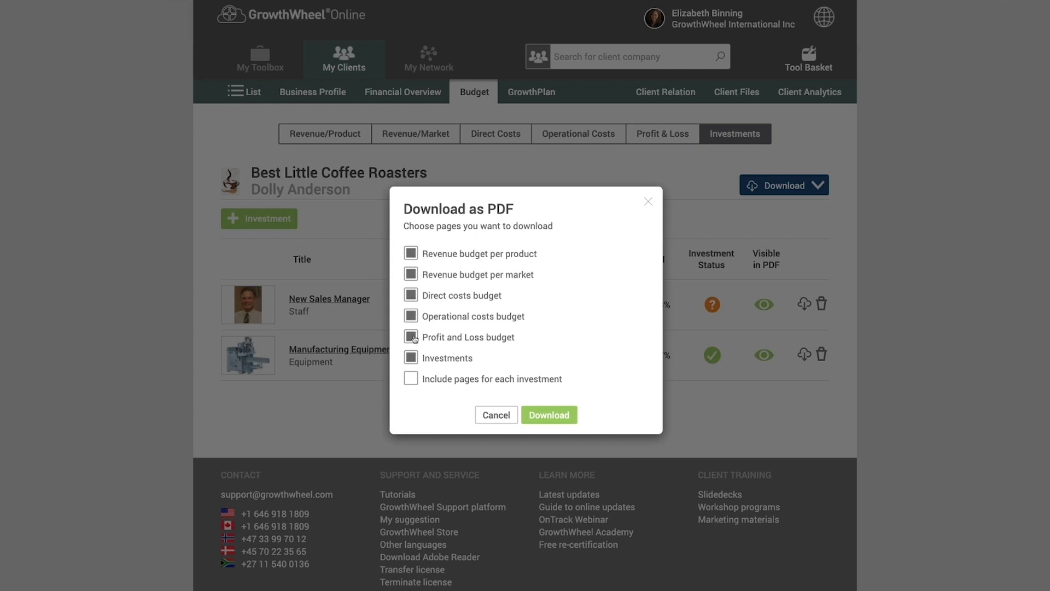
click(551, 416)
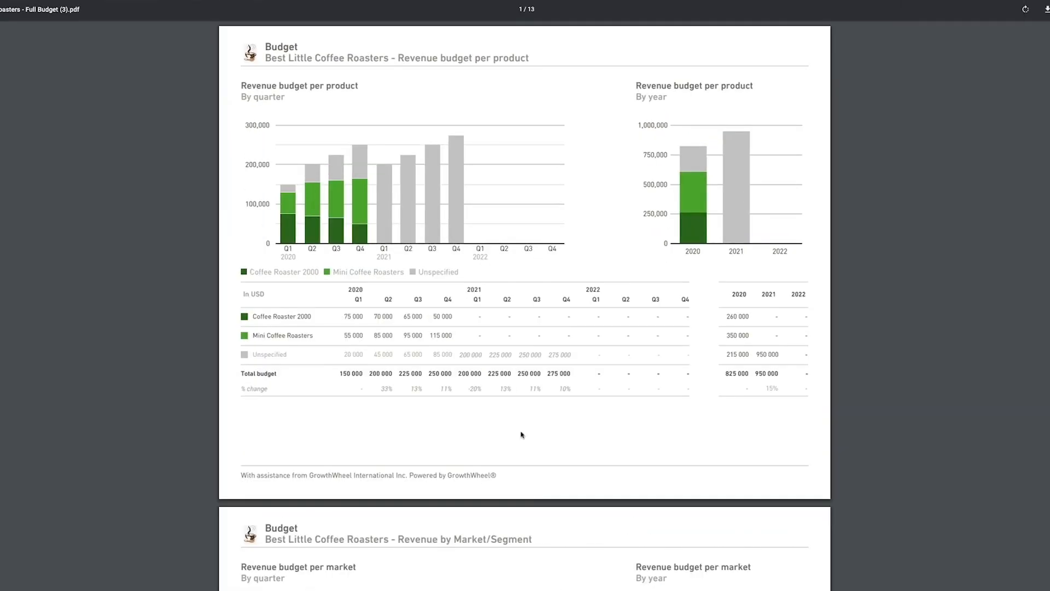
- Look through the pages of the downloaded full budget PDF
scroll(513, 432, down, 4)
scroll(513, 432, down, 15)
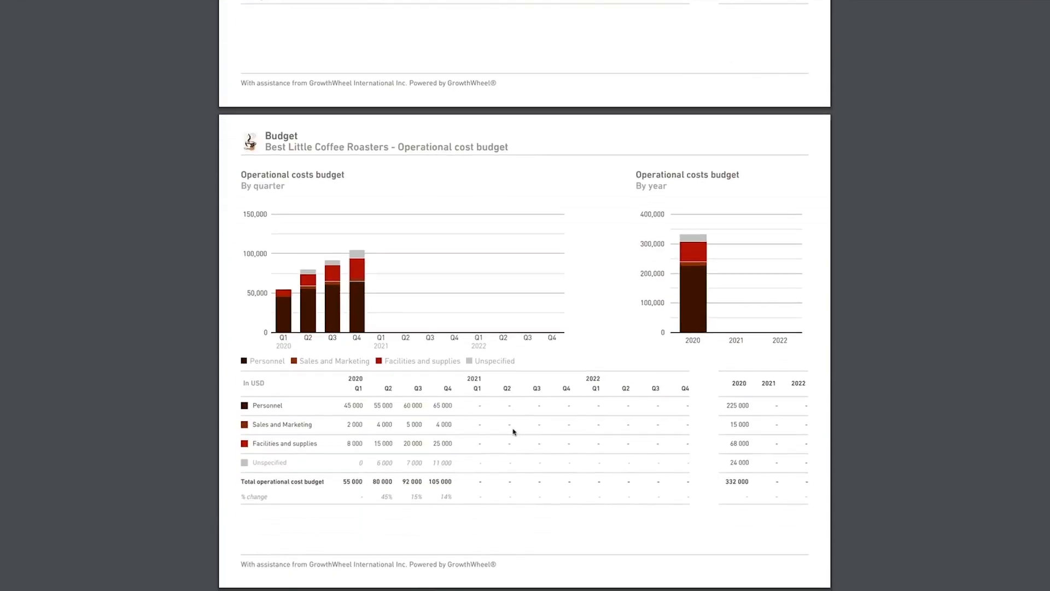
scroll(513, 433, down, 12)
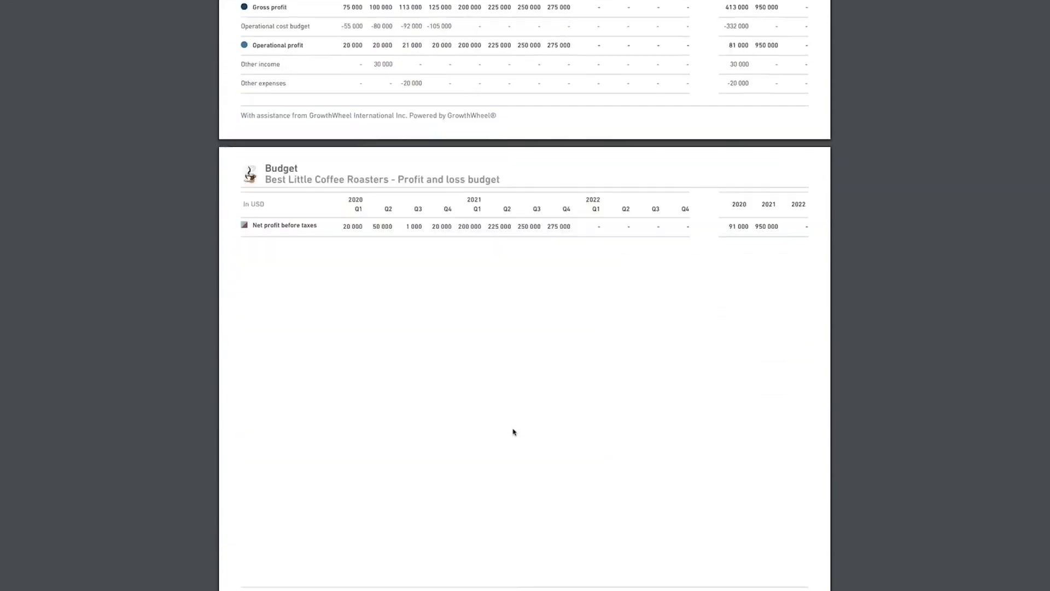
scroll(513, 432, down, 8)
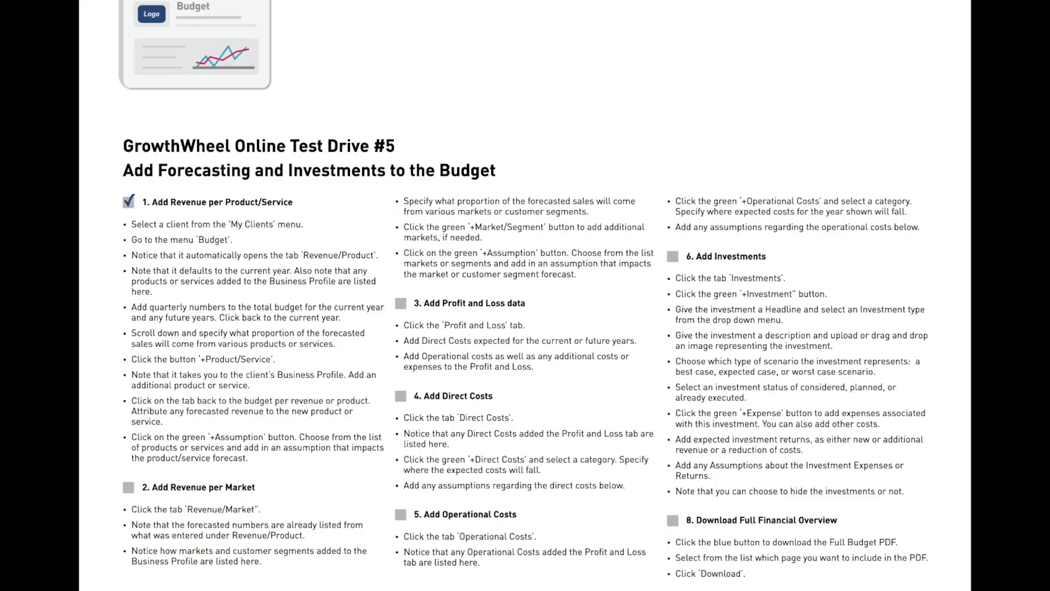